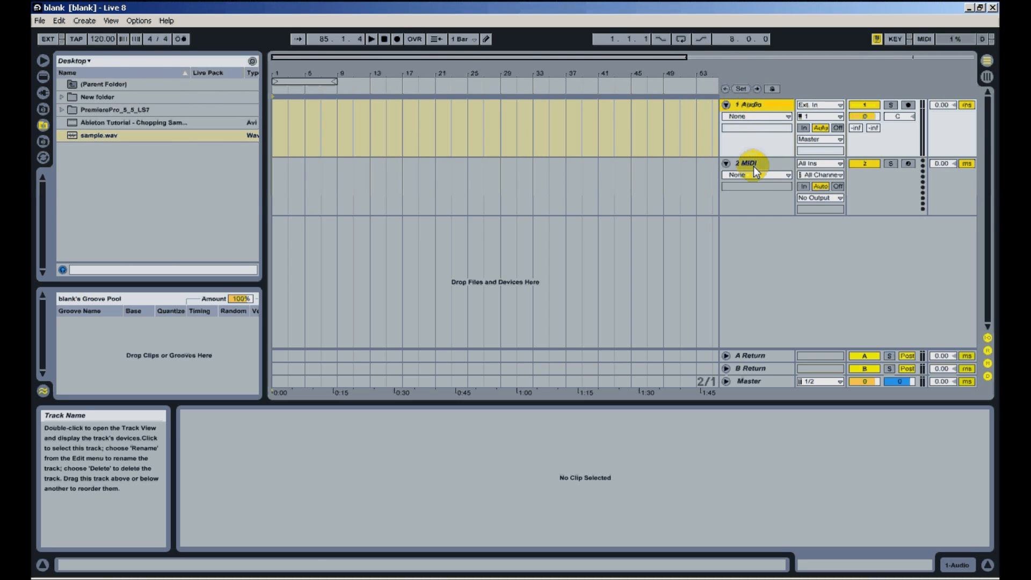
Step: Place sample.wav from the Desktop folder on the 1 Audio track, starting at the beginning of the arrangement
click(90, 136)
drag(91, 137, 308, 121)
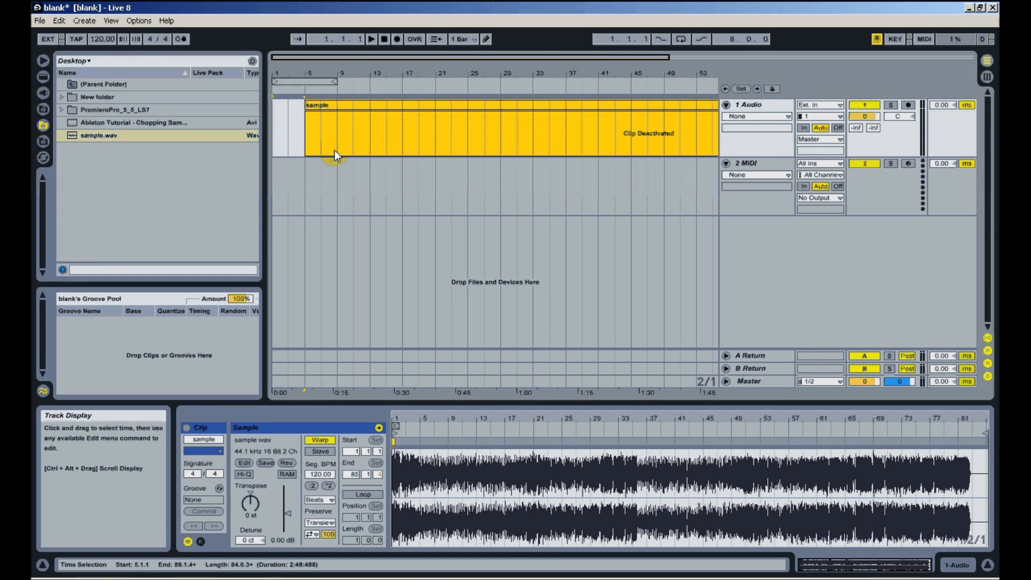
mouse_move(316, 123)
mouse_down()
mouse_move(279, 109)
mouse_move(314, 103)
mouse_up()
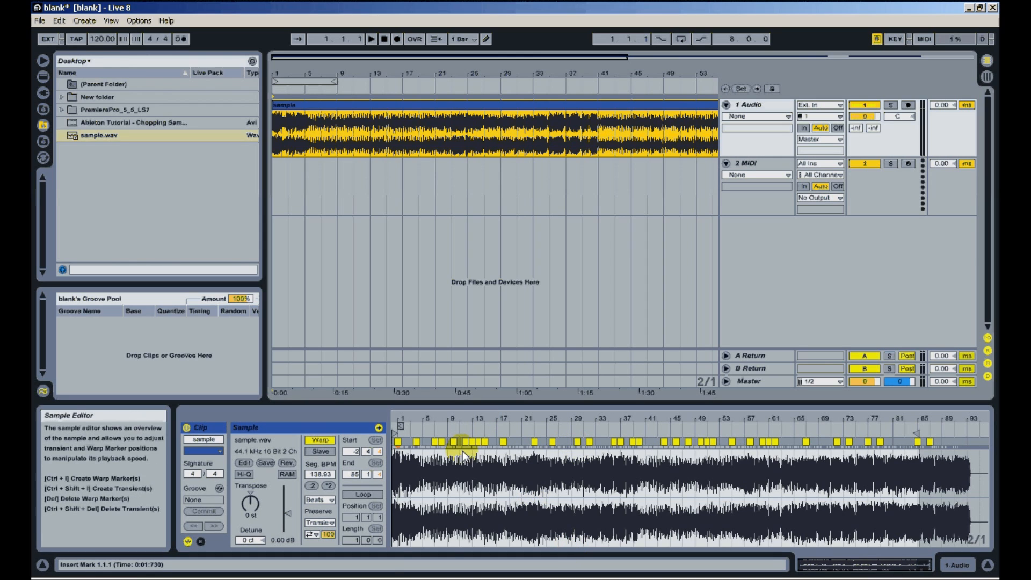
Step: Switch warping off and back on for the sample clip to clear its automatically created warp markers
drag(502, 421, 507, 418)
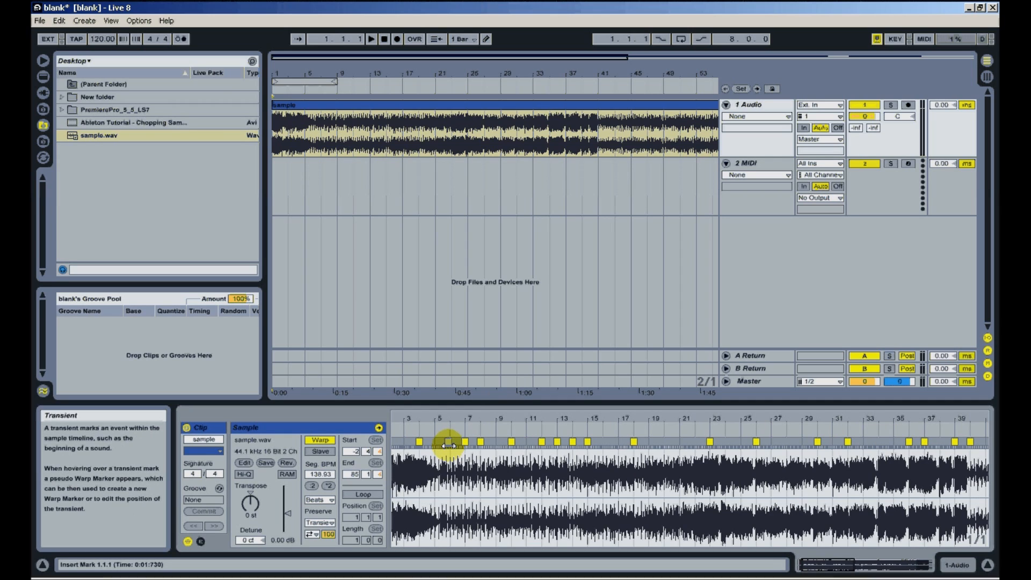
drag(465, 420, 470, 423)
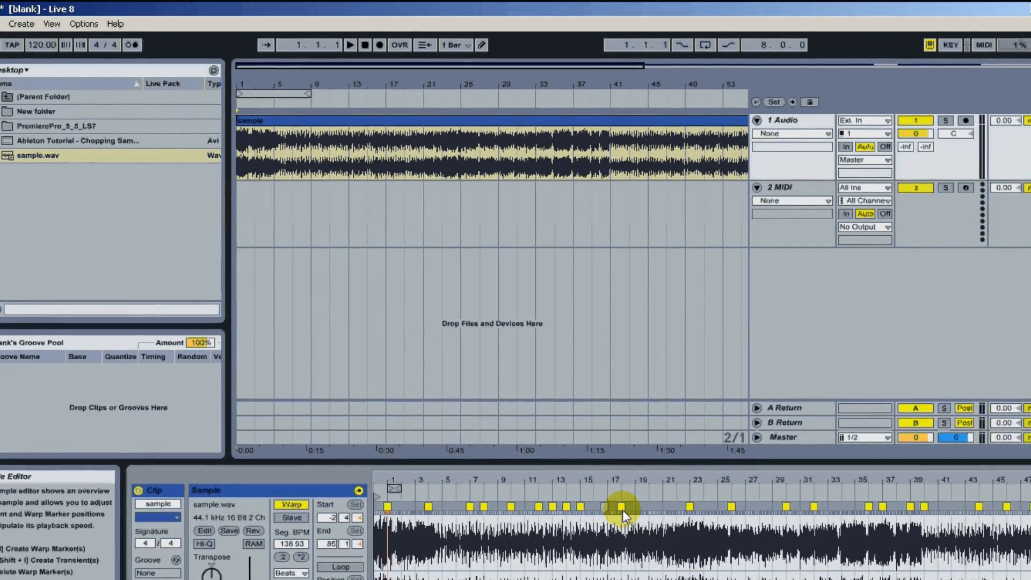
click(292, 503)
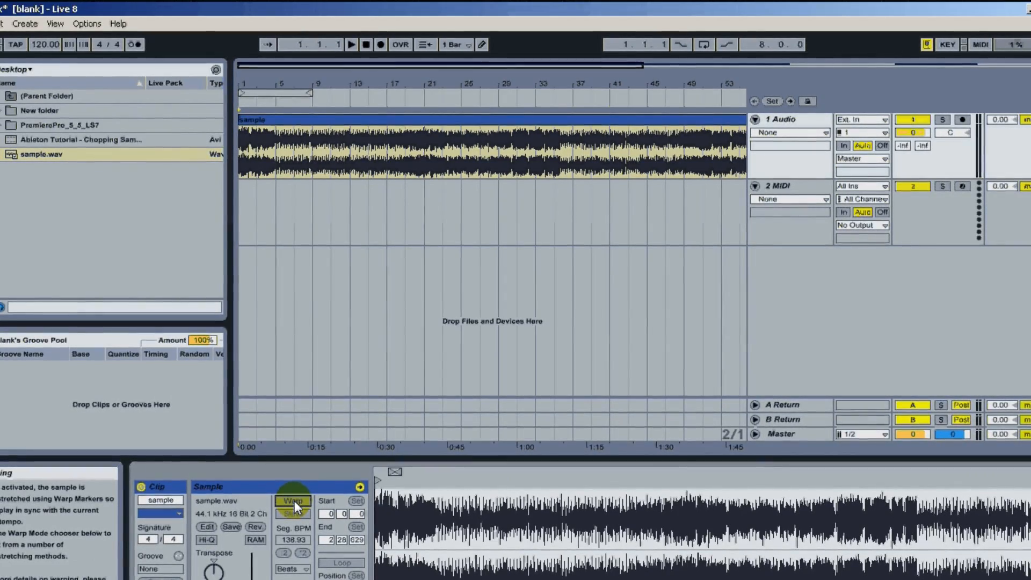
click(294, 500)
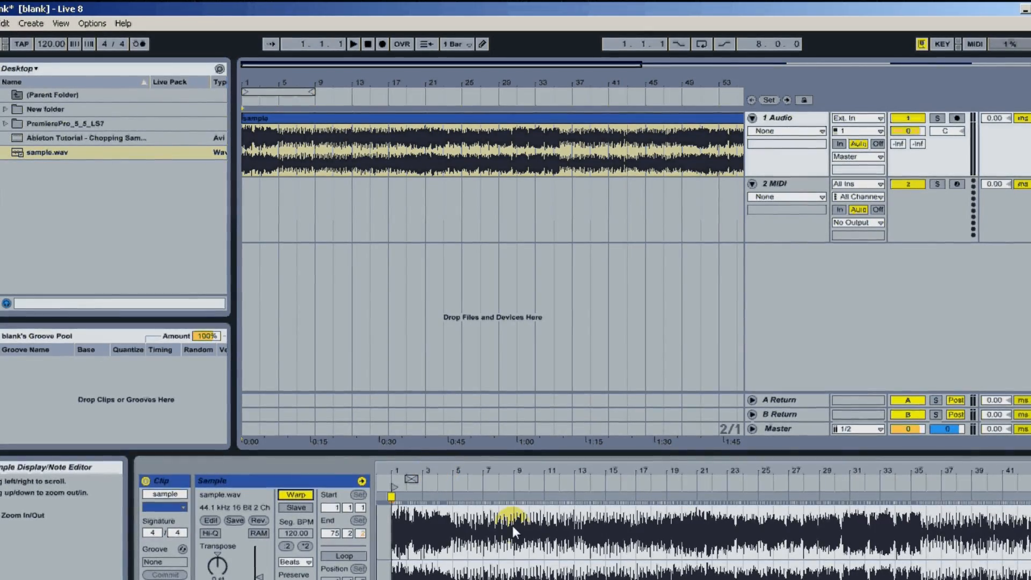
Step: Play the opening of the sample and examine its waveform closely to find the first chop point
click(354, 44)
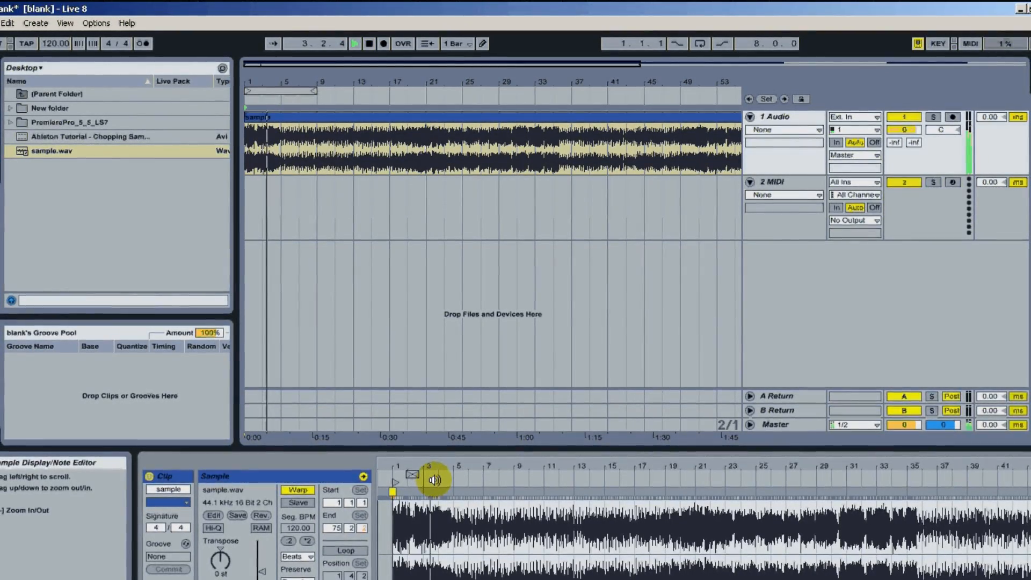
drag(449, 460, 417, 463)
key(space)
mouse_move(469, 457)
mouse_down()
mouse_move(470, 469)
mouse_move(474, 460)
mouse_up()
key(space)
key(space)
key(space)
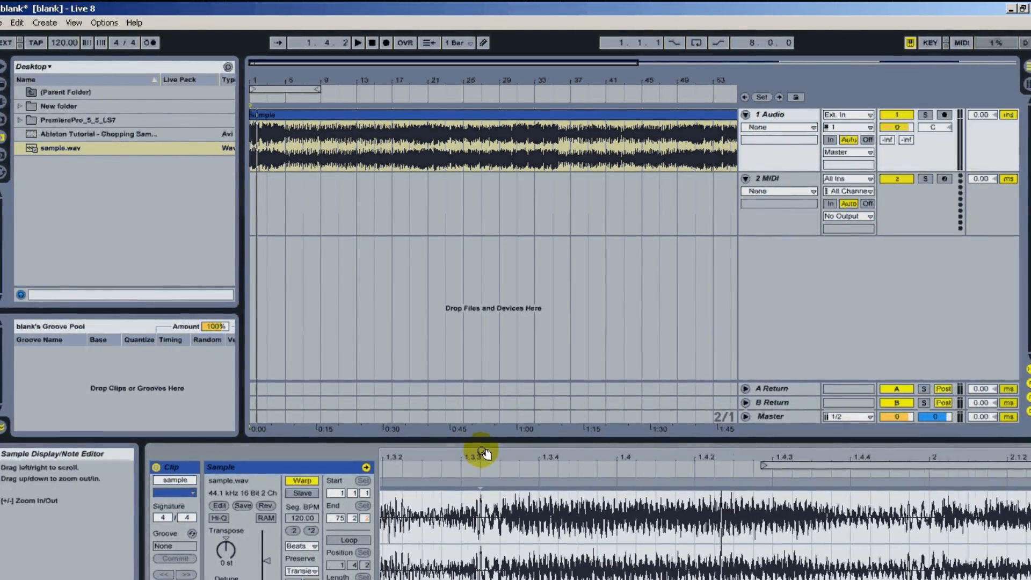
drag(484, 453, 604, 451)
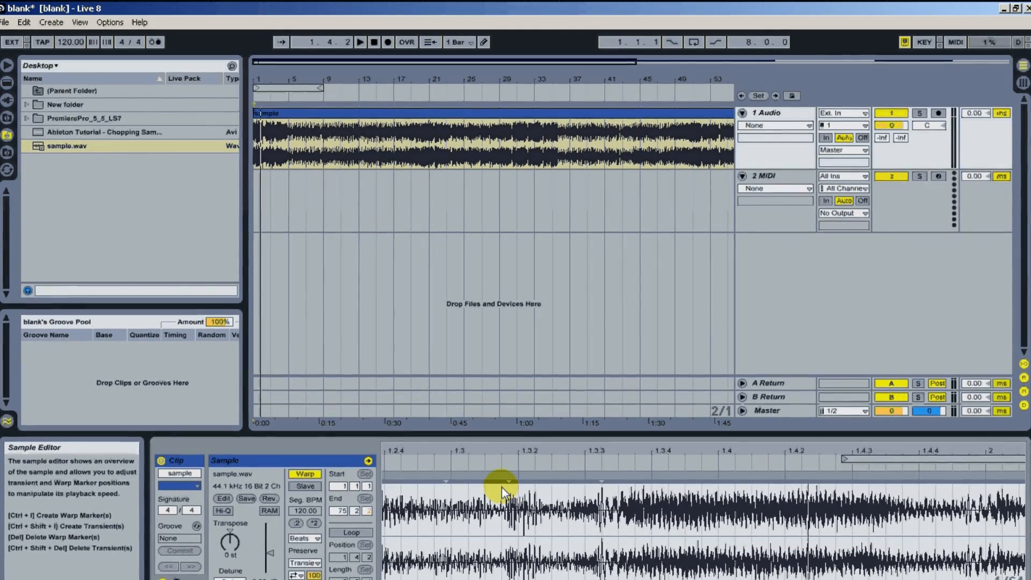
Step: Set a warp marker on the hit near 1.3.3, removing it and placing it again slightly earlier on the waveform
double_click(598, 466)
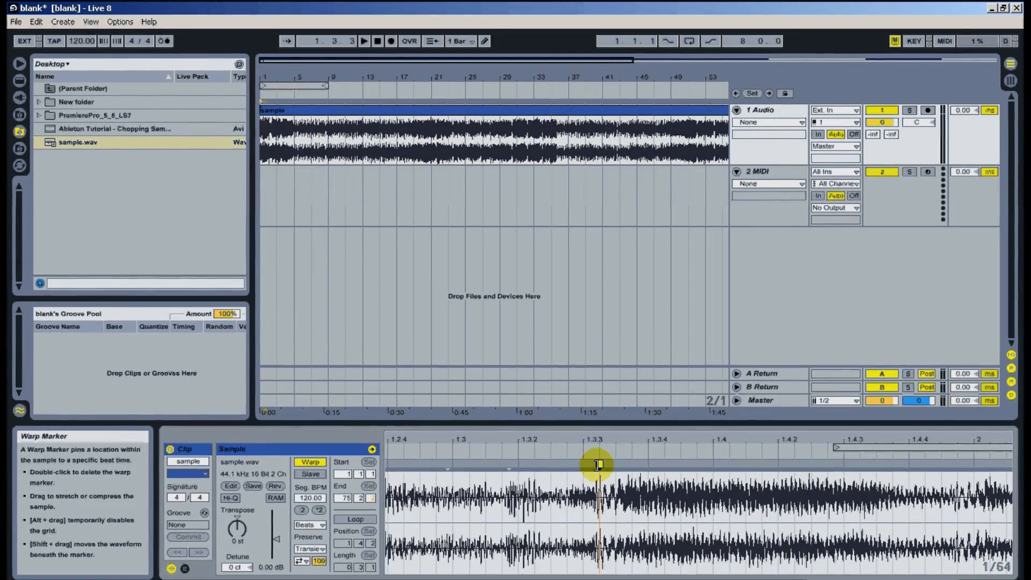
double_click(598, 465)
key(space)
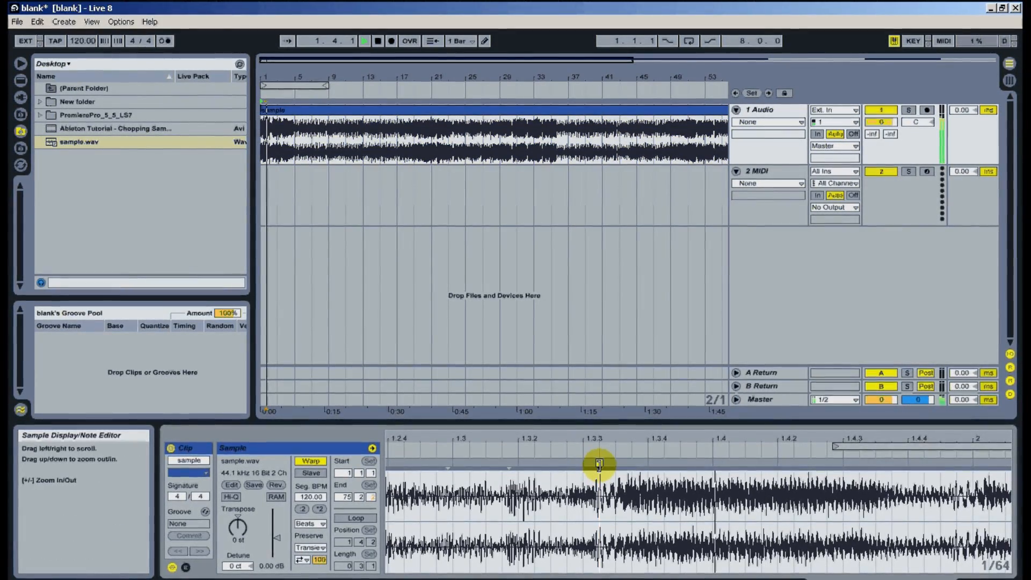
key(space)
double_click(592, 463)
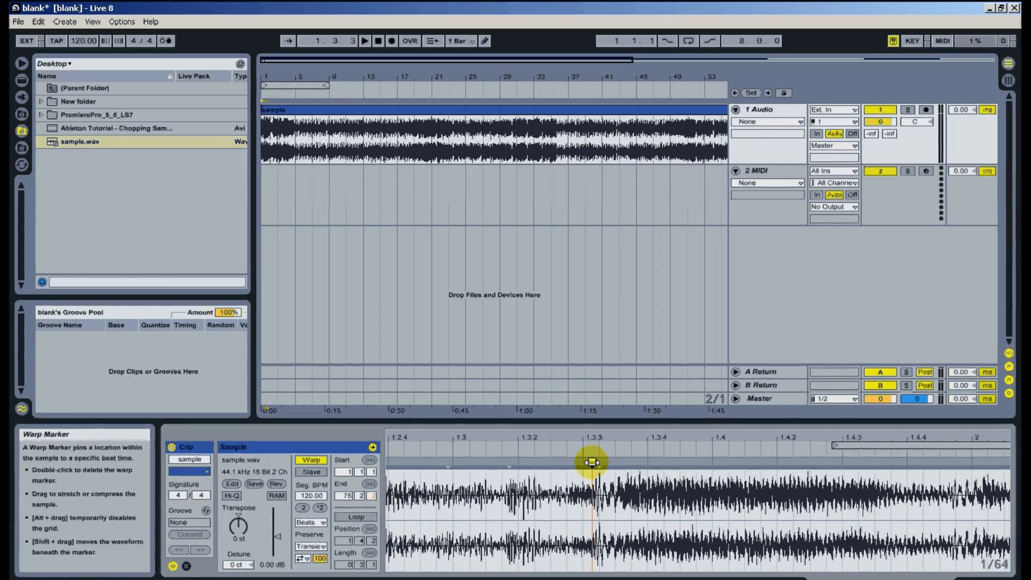
Step: Play on from the first chop point and add a warp marker at the hit just before 2.3
key(space)
drag(589, 449, 623, 436)
key(space)
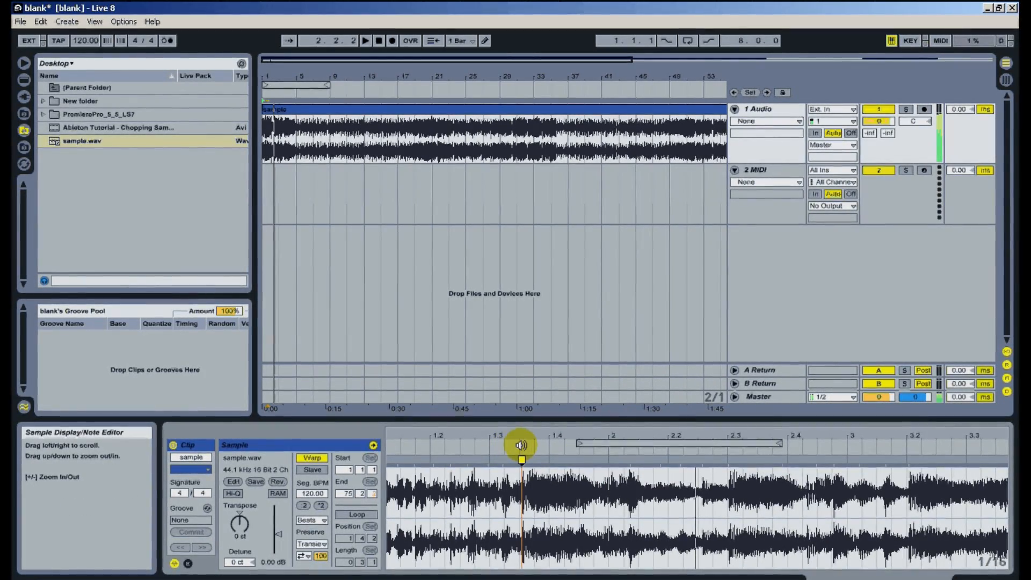
click(521, 445)
drag(732, 432, 630, 441)
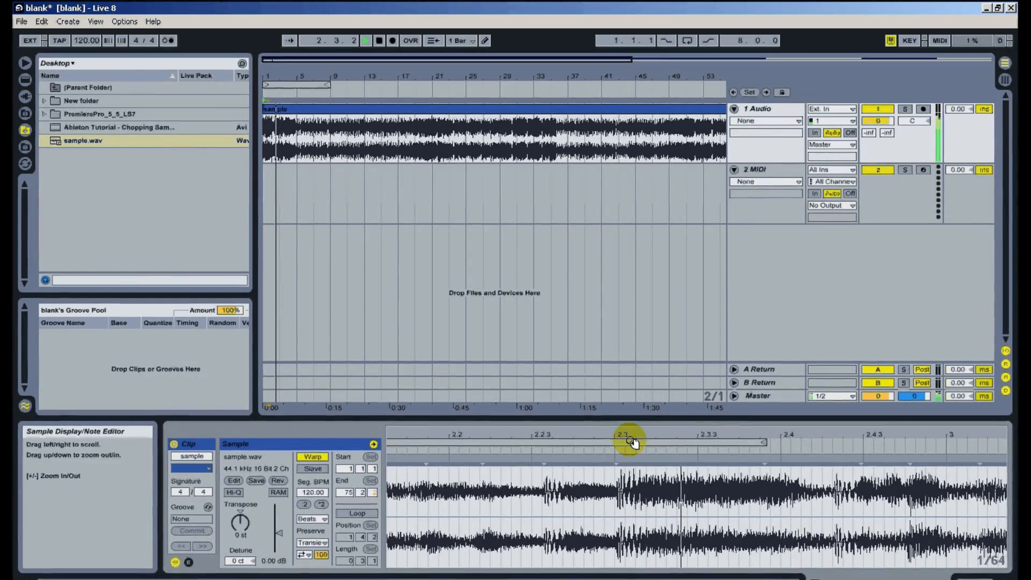
key(space)
double_click(615, 460)
Step: Add a warp marker on the transient at about 3.2 in the sample and resume playback
drag(697, 430, 626, 435)
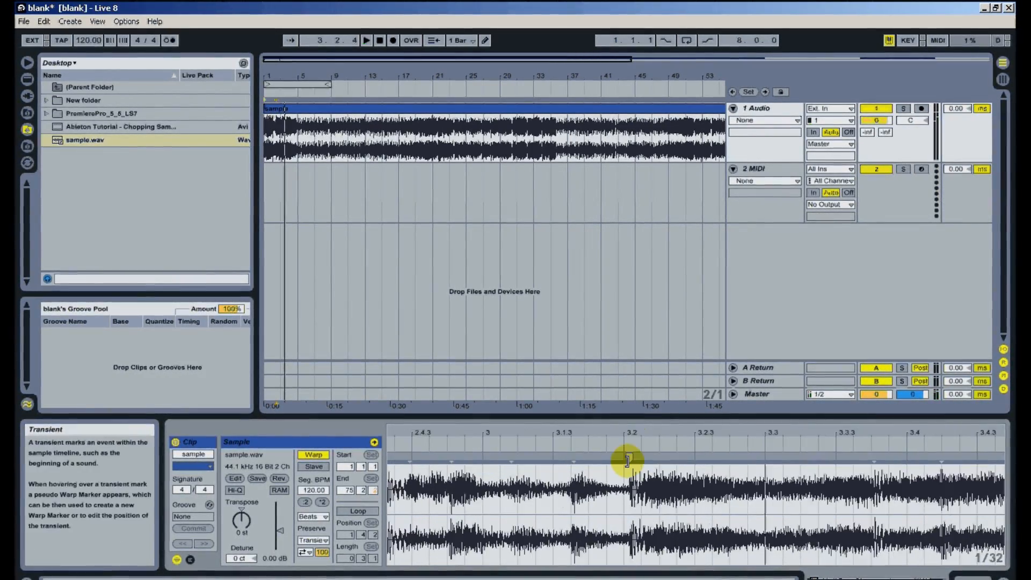
double_click(627, 460)
key(space)
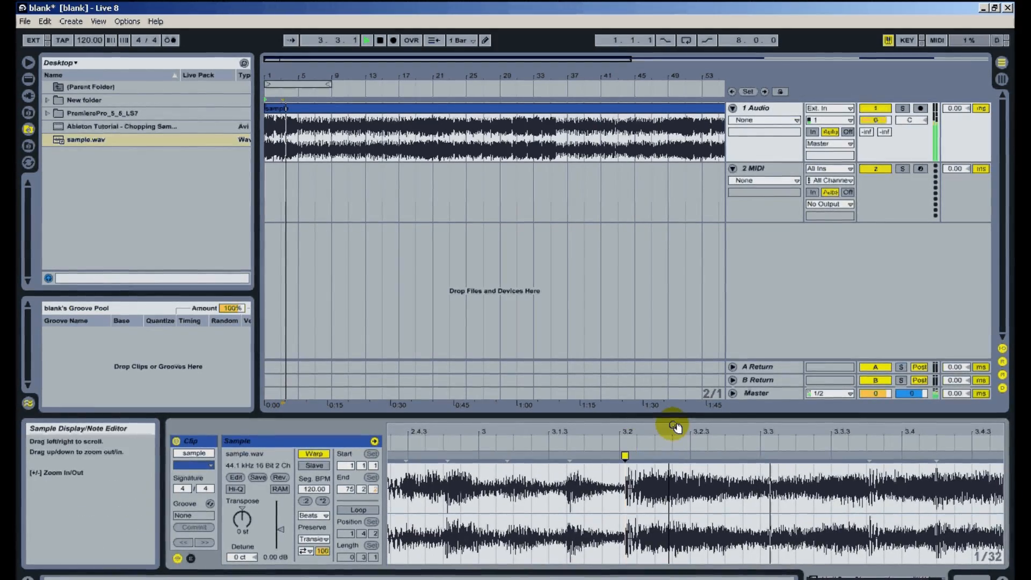
Step: Add a warp marker on the hit near 4.1.3 in the sample
drag(674, 427, 499, 433)
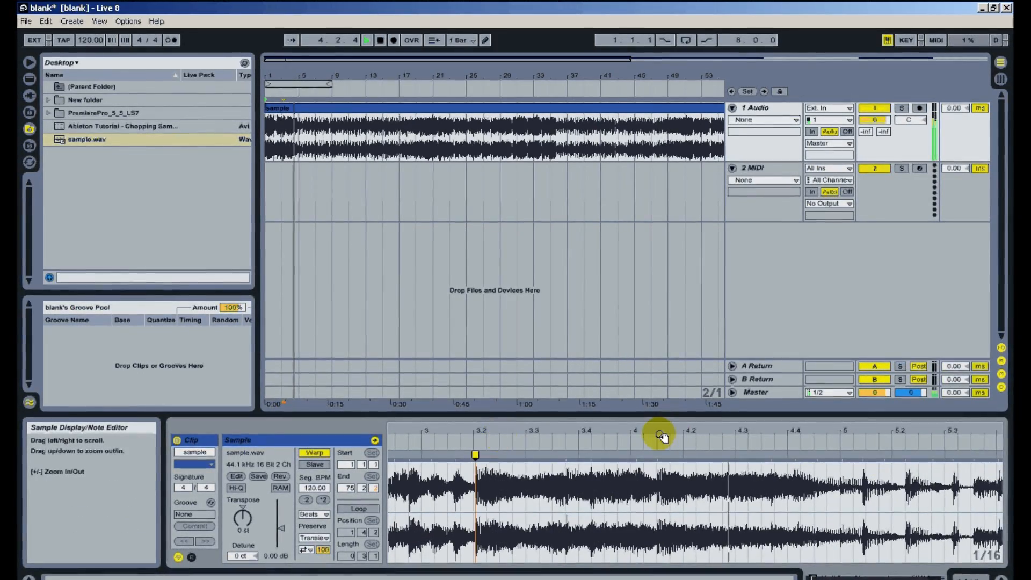
drag(661, 435, 485, 428)
double_click(642, 457)
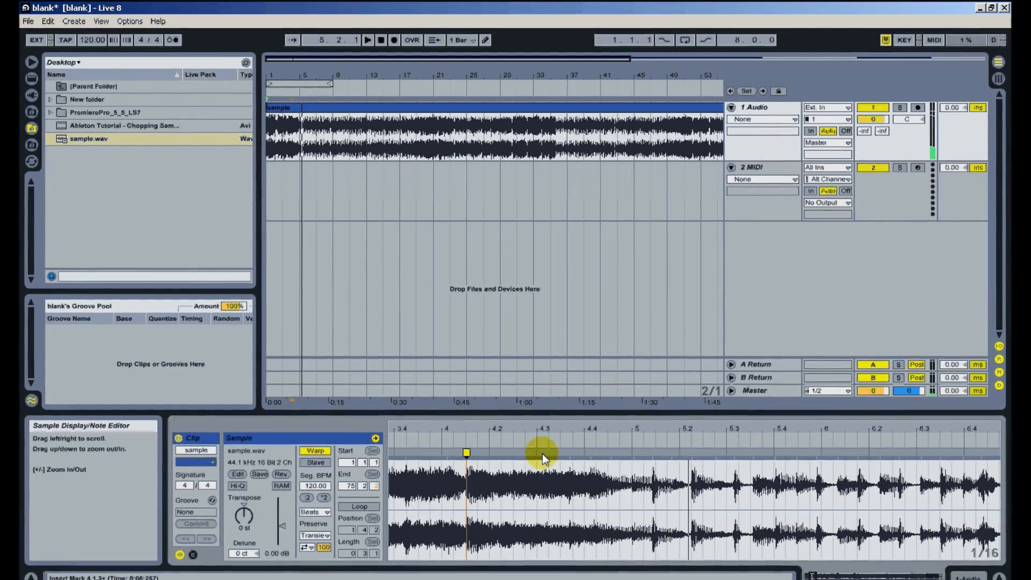
drag(525, 426, 526, 429)
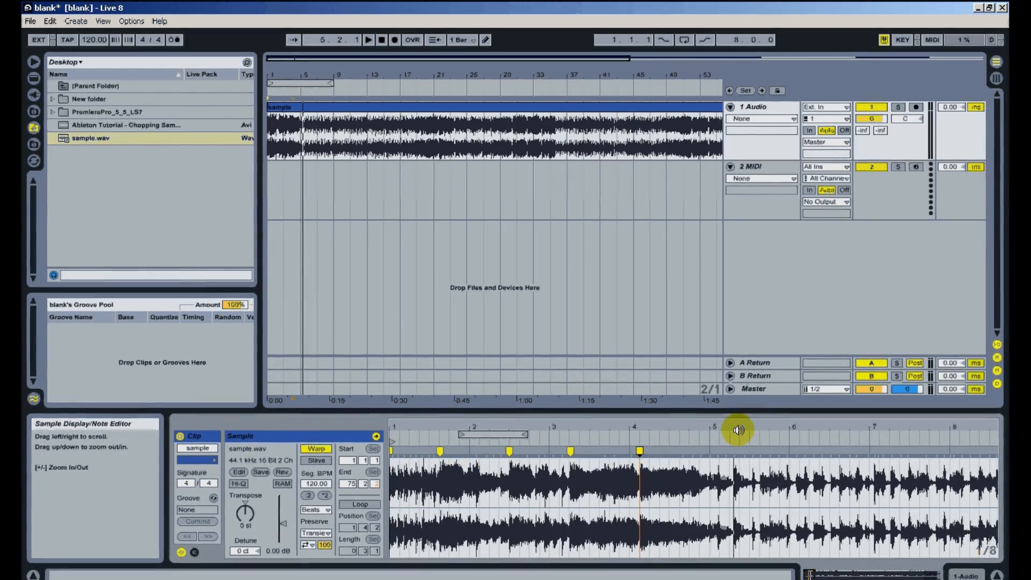
Step: Play from the marker near 4.1.3 and add a warp marker on the hit near 5.1.2
drag(738, 428, 743, 427)
click(473, 436)
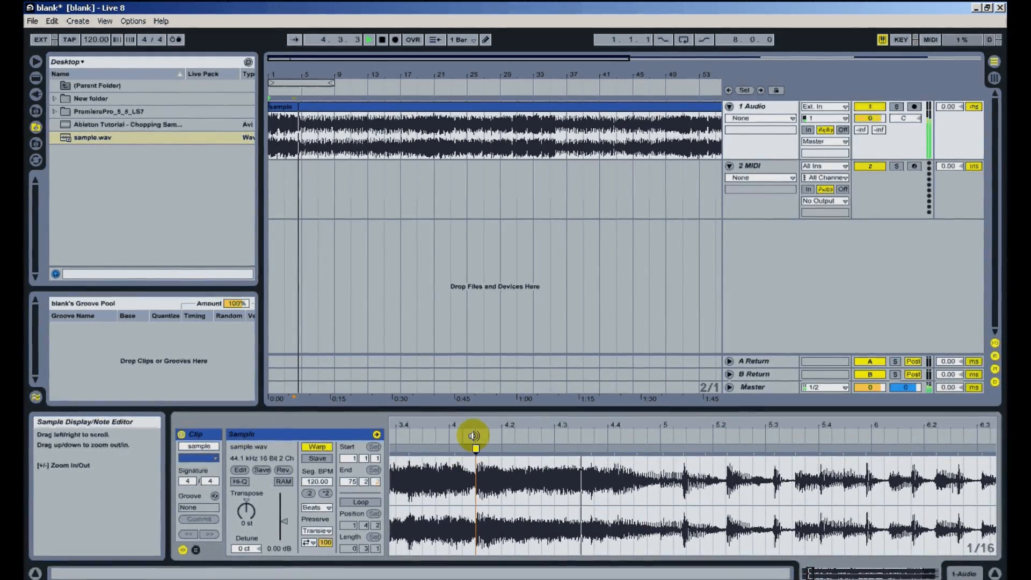
key(space)
drag(694, 422, 695, 422)
double_click(653, 446)
Step: Play the sample from each of the last two warp markers to check these chop points
click(653, 432)
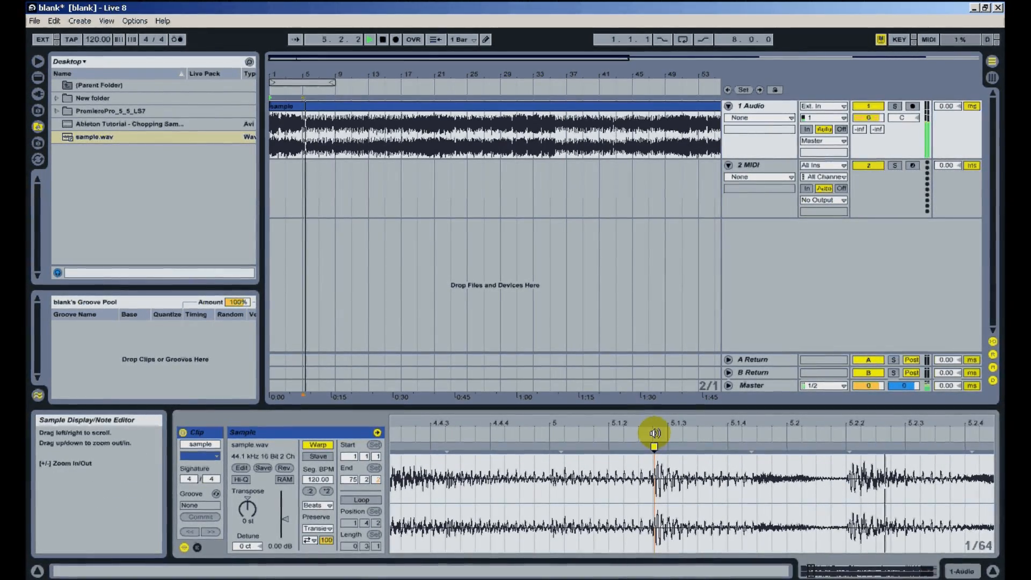
drag(664, 424, 665, 422)
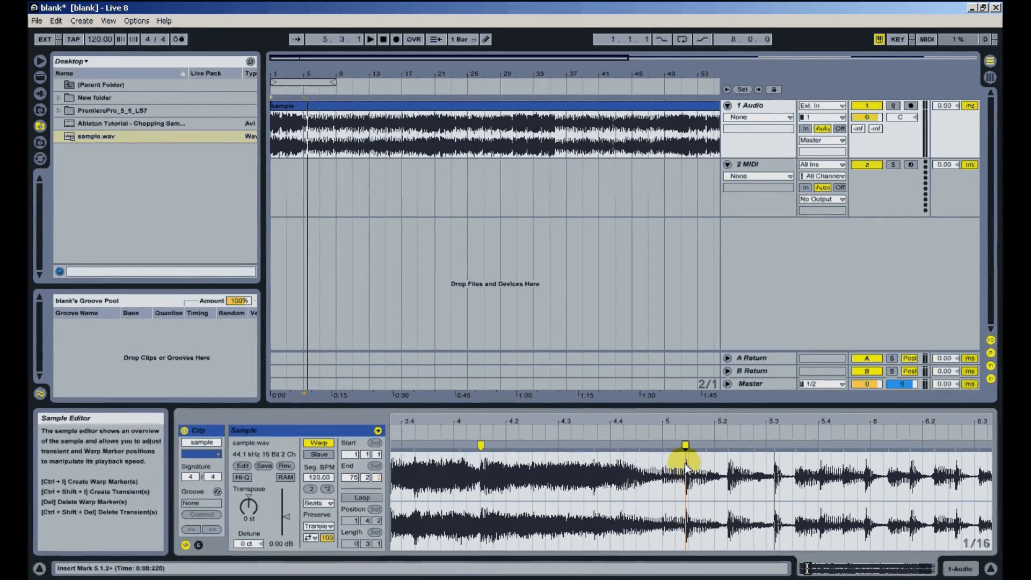
click(479, 431)
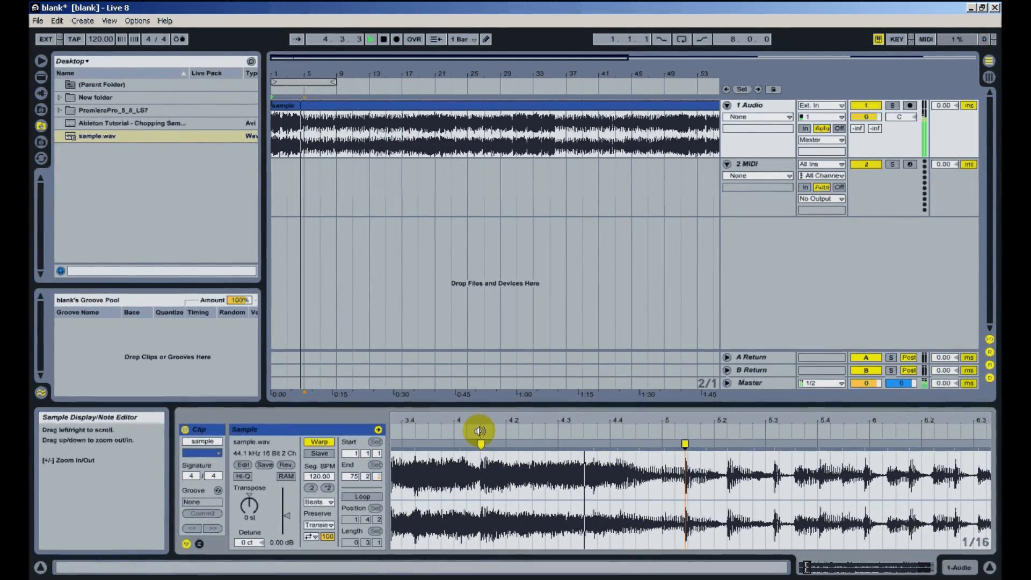
key(space)
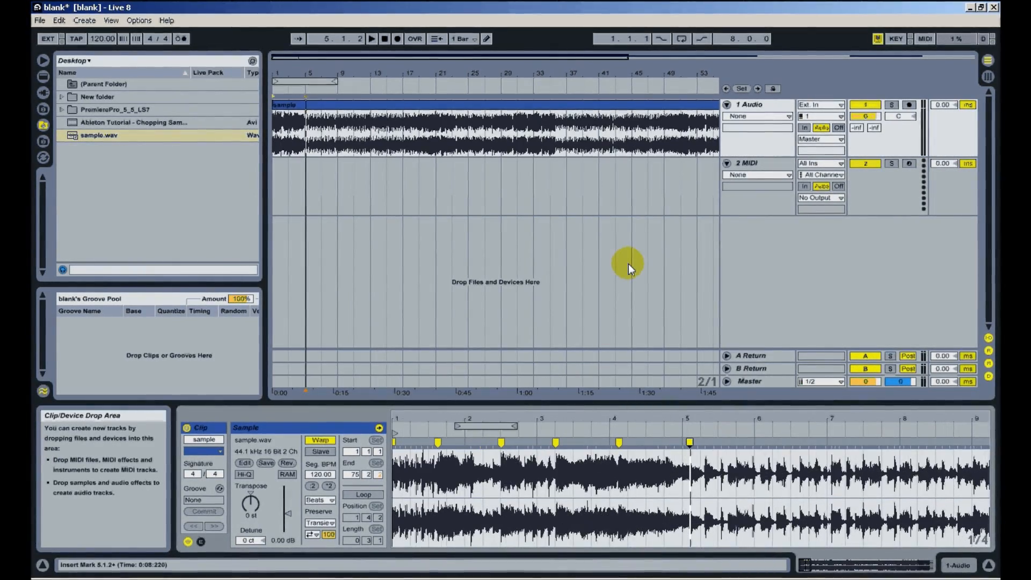
Step: Slice the sample clip to a new MIDI track, one slice per warp marker, with the slicing preset "sampler choke delay tranpose (no delay)-2"
right_click(364, 114)
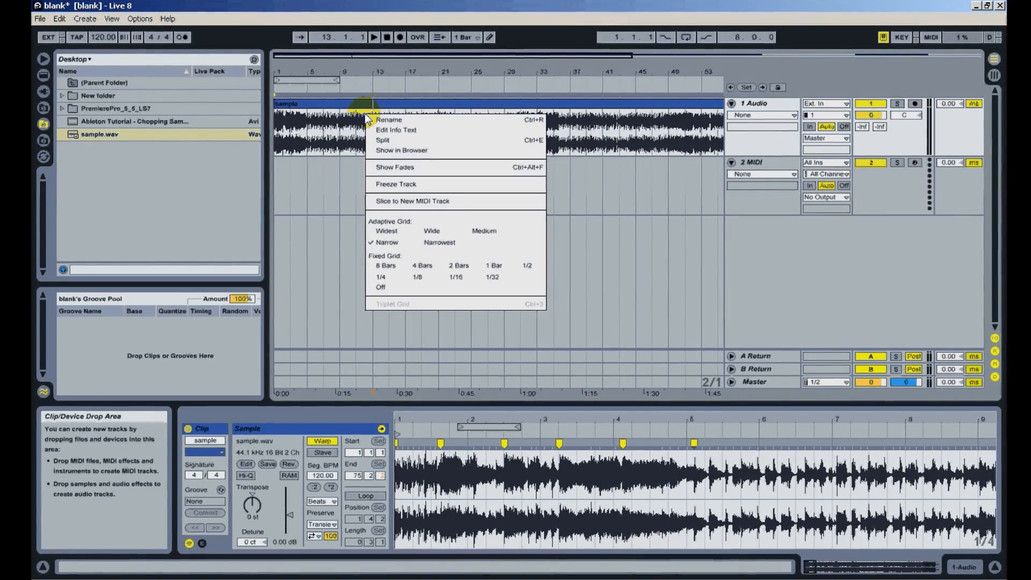
click(456, 201)
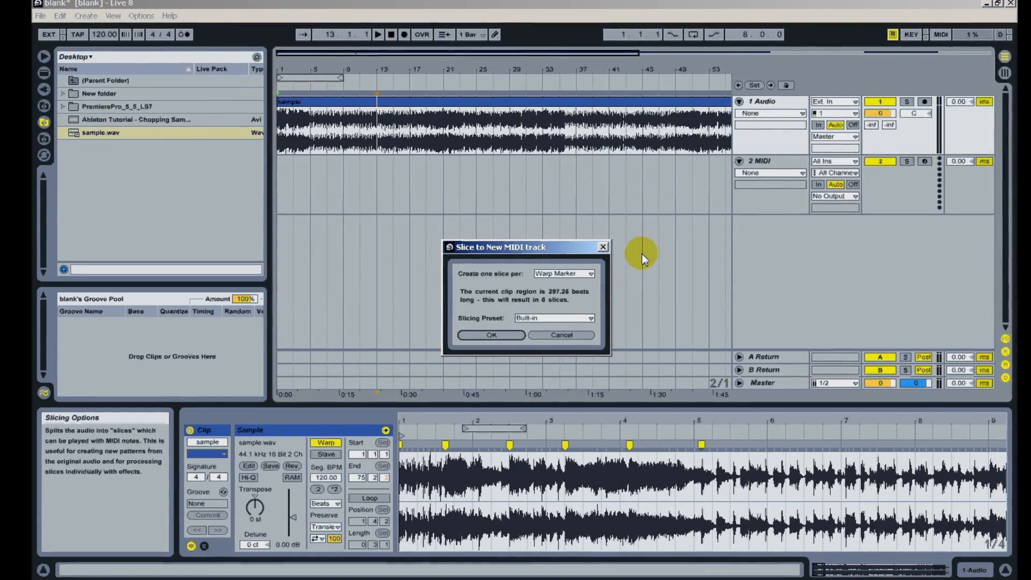
click(594, 274)
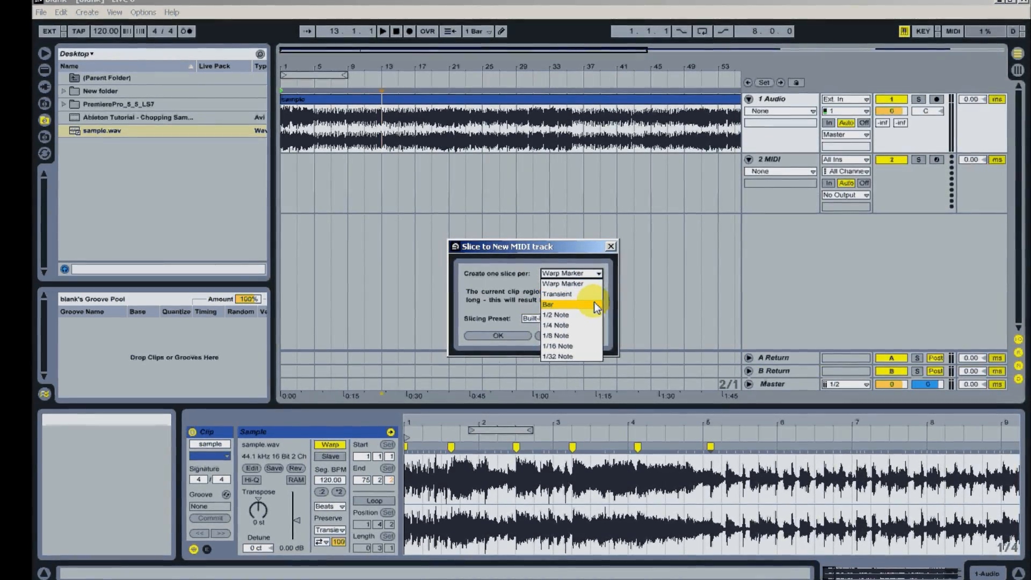
click(584, 249)
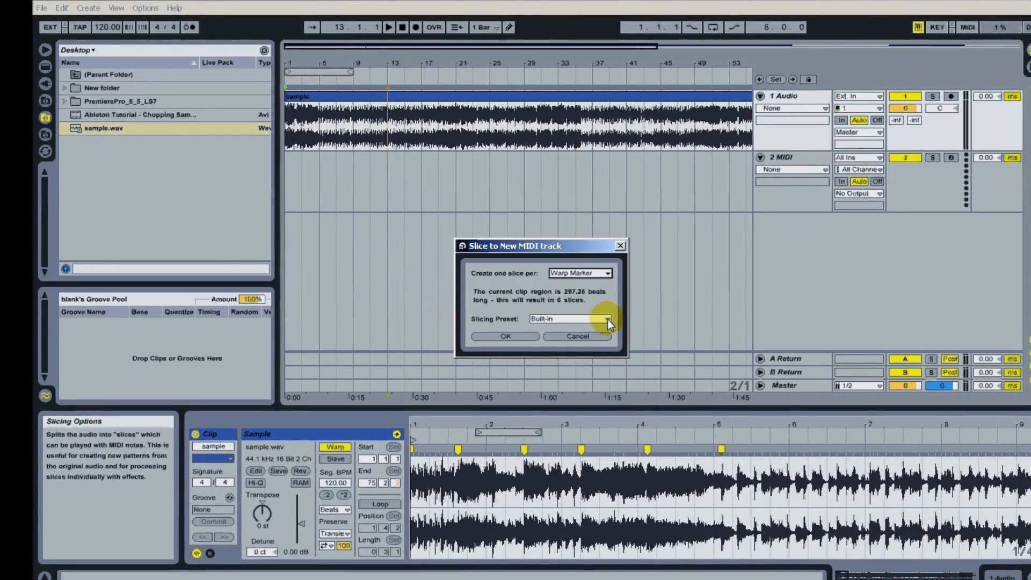
click(608, 320)
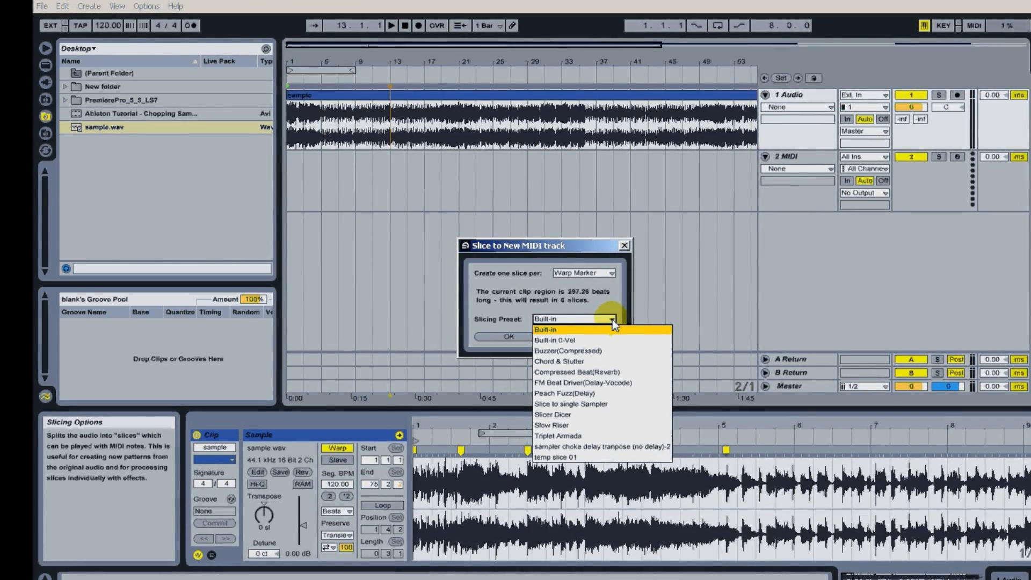
click(621, 446)
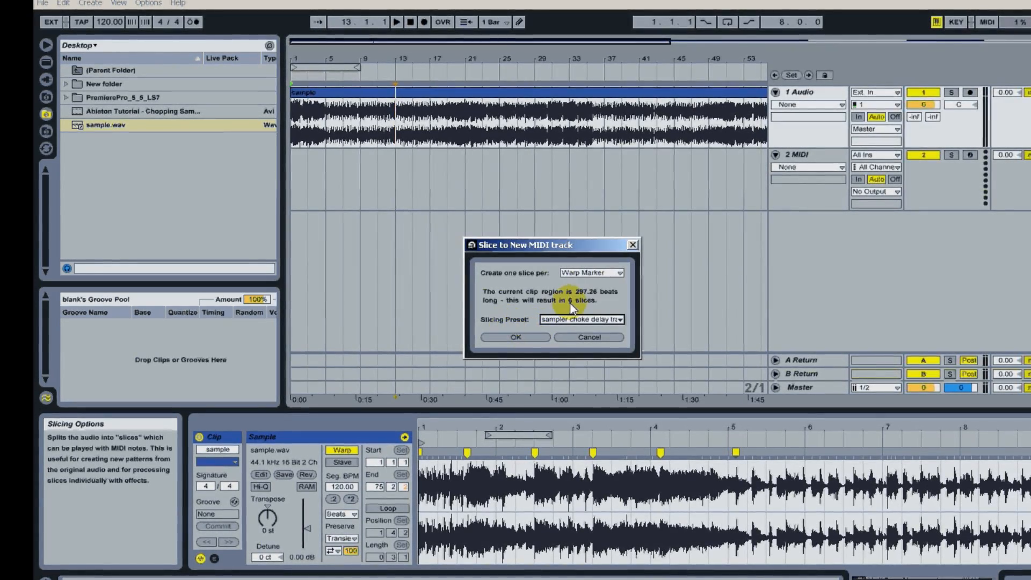
click(522, 338)
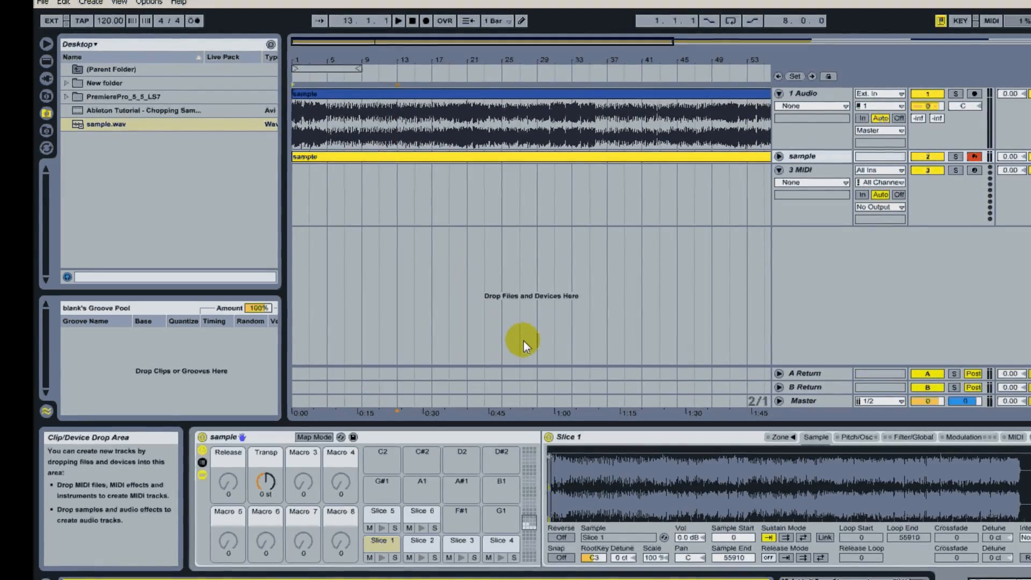
Step: Unfold the new sample MIDI track and delete its generated MIDI clip from the arrangement
click(782, 156)
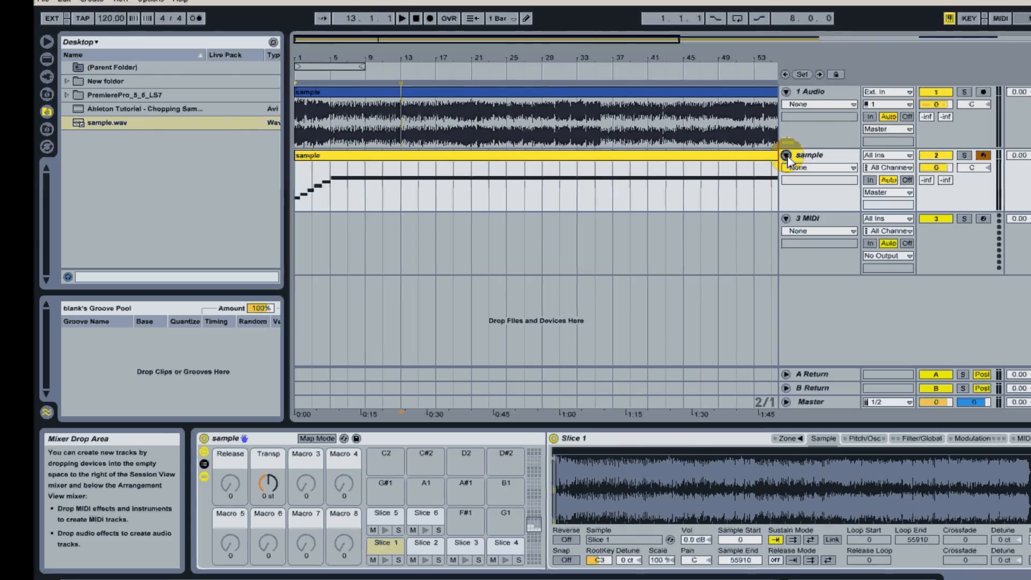
click(740, 161)
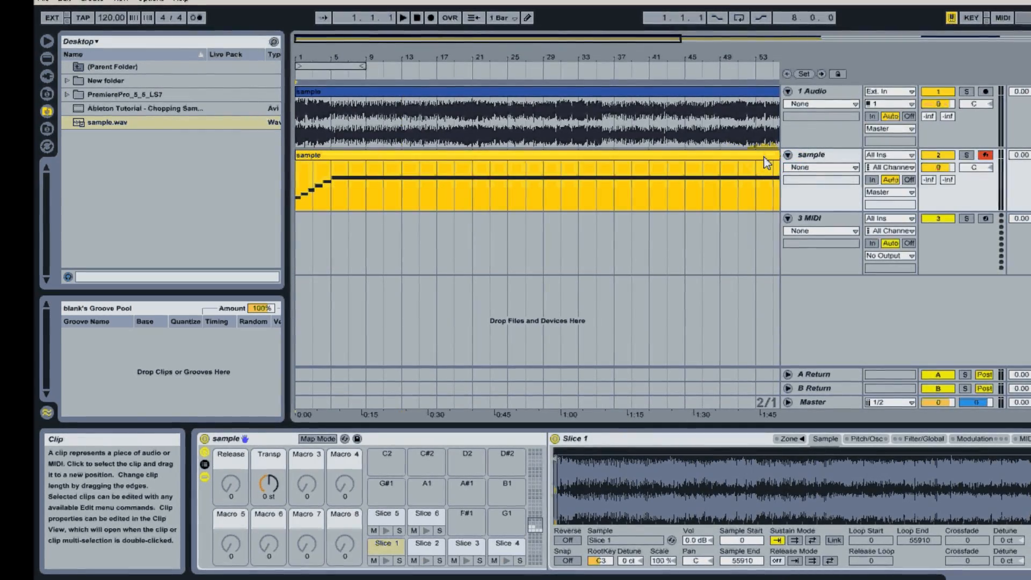
key(Delete)
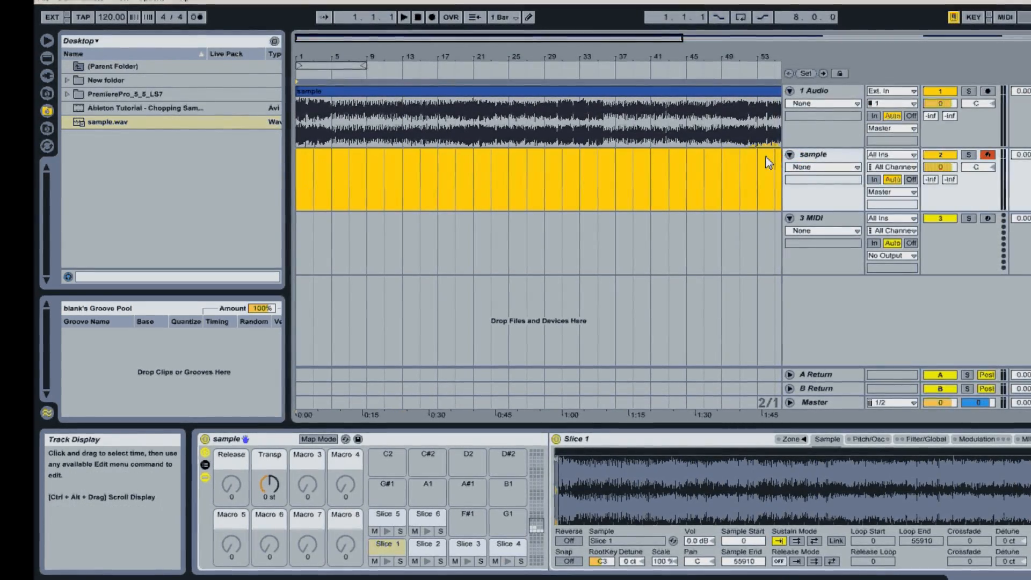
drag(610, 36, 777, 41)
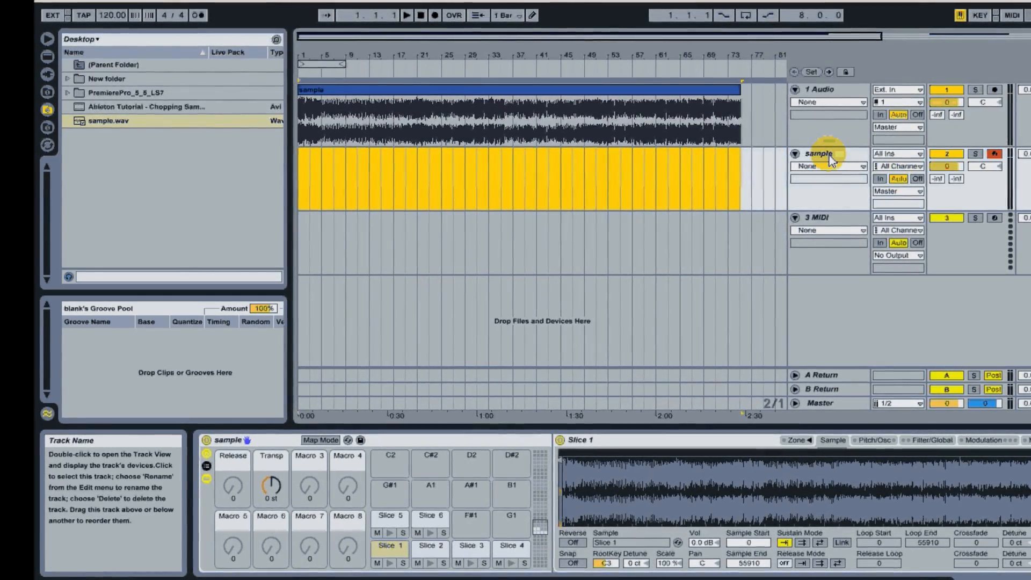
Step: Browse the pad overview of the sample track's drum rack to examine which note ranges hold the slices
click(994, 154)
click(995, 154)
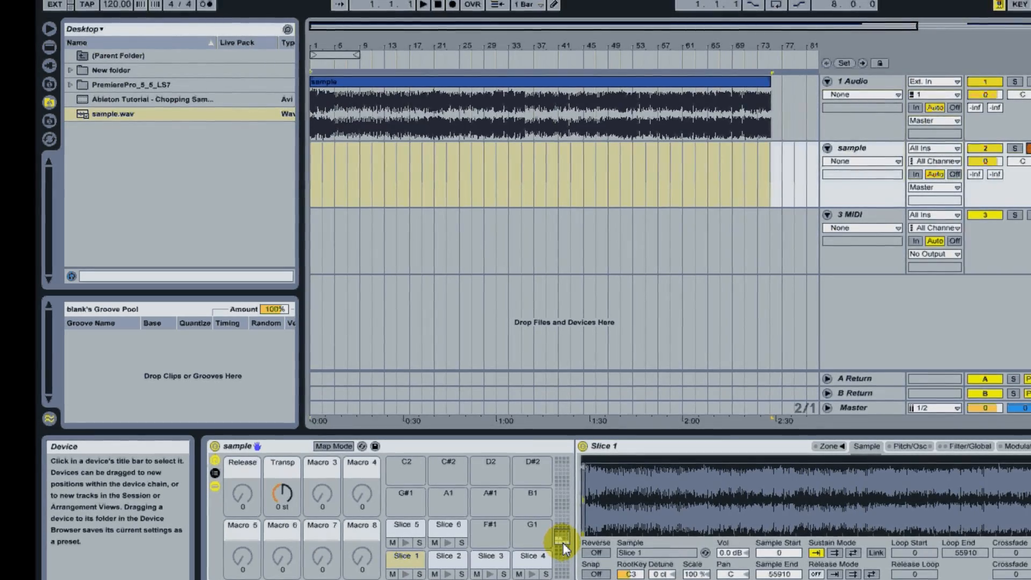
drag(562, 543, 571, 536)
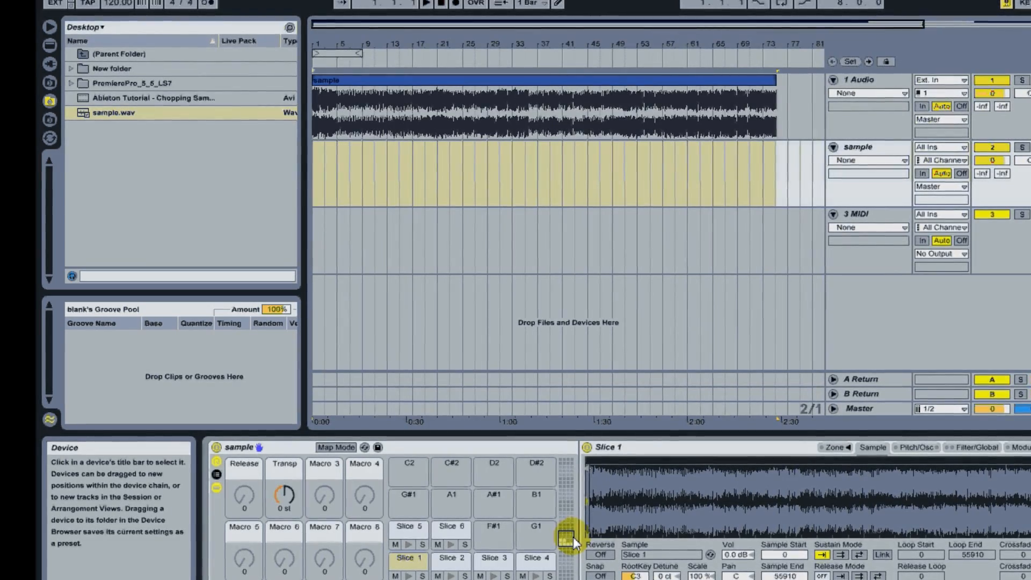
click(572, 534)
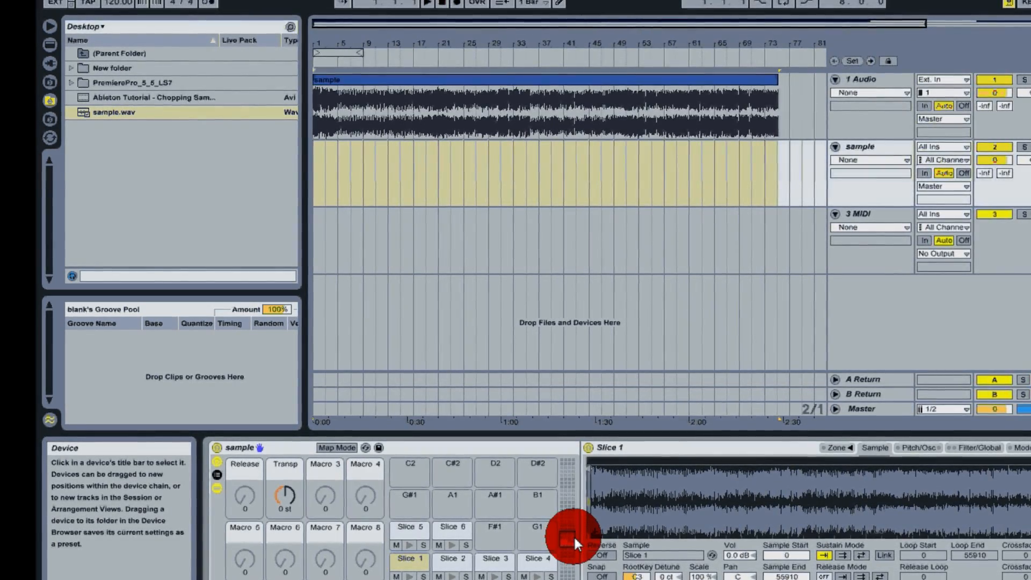
drag(575, 536, 577, 530)
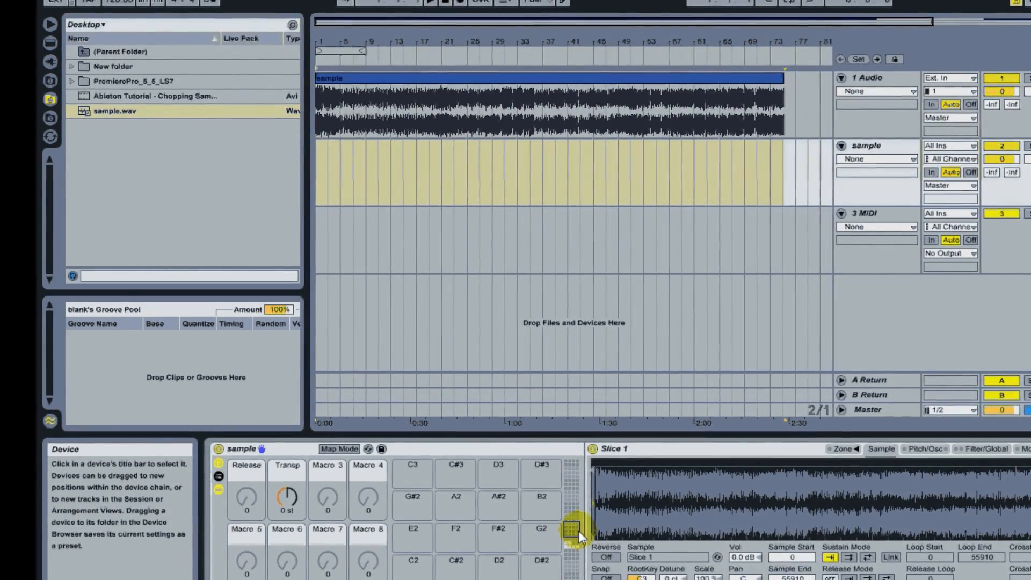
drag(579, 536, 580, 541)
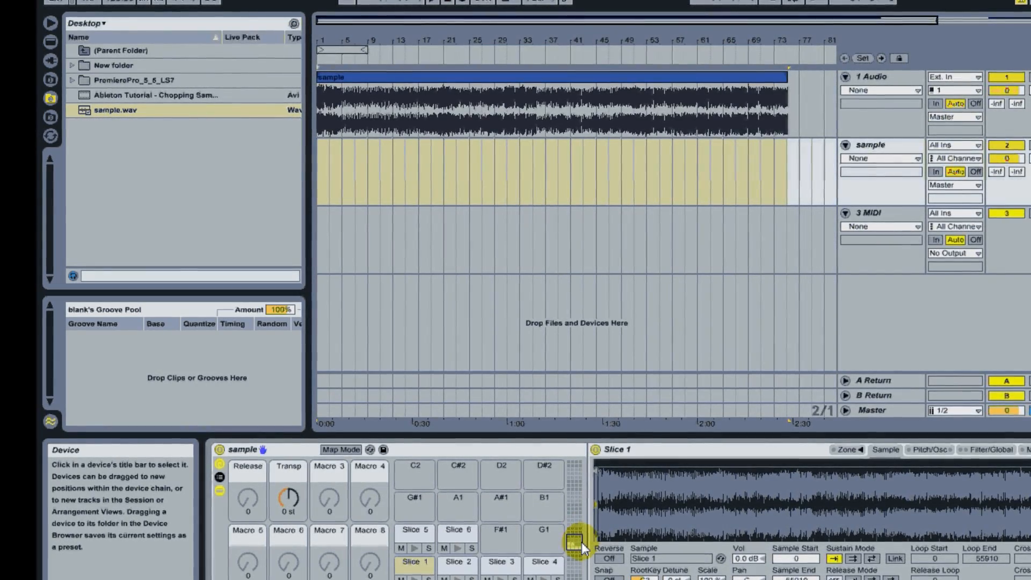
drag(581, 542, 582, 535)
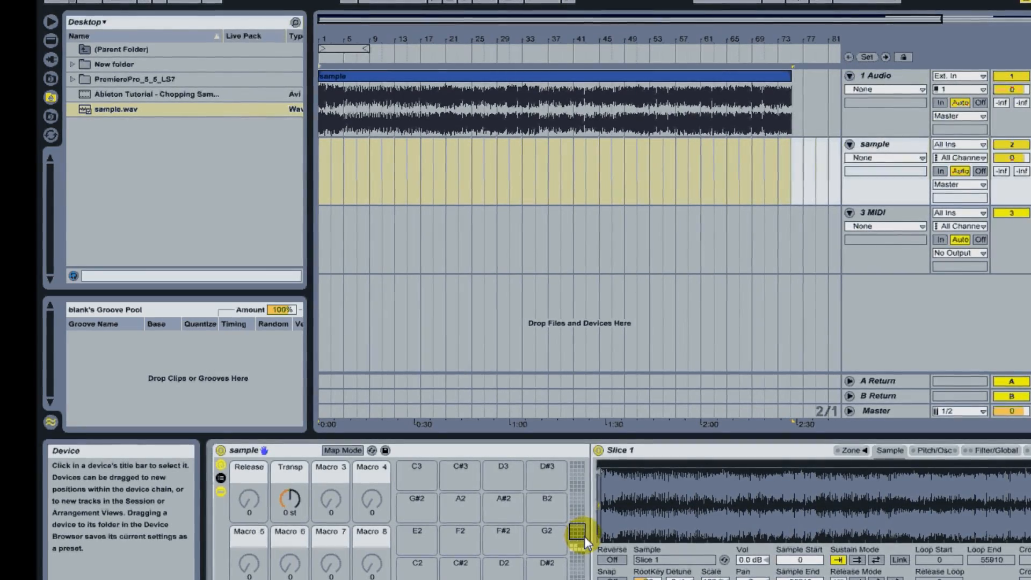
drag(585, 536, 585, 548)
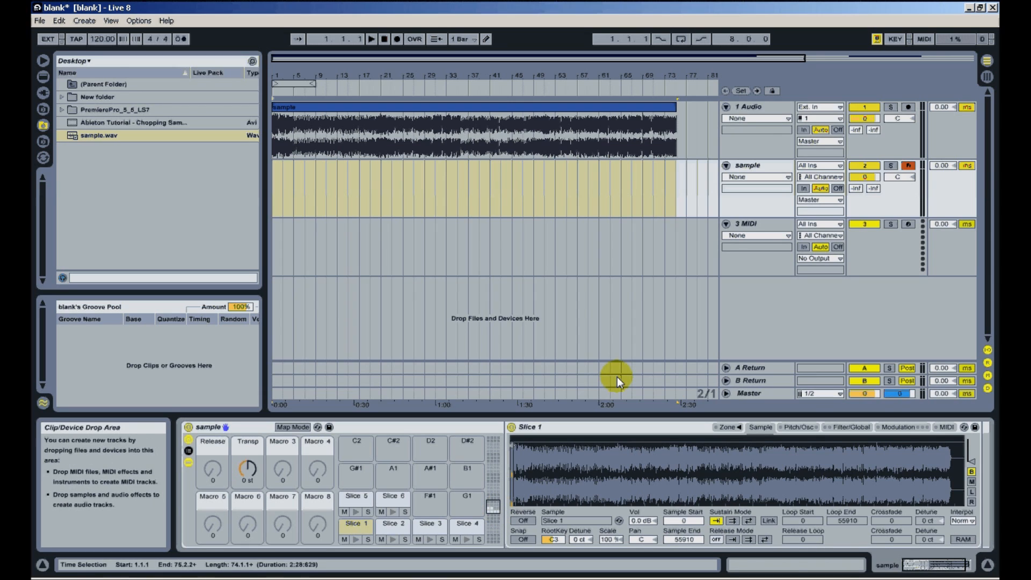
Step: Load an empty Drum Rack instrument onto the 3 MIDI track
click(765, 225)
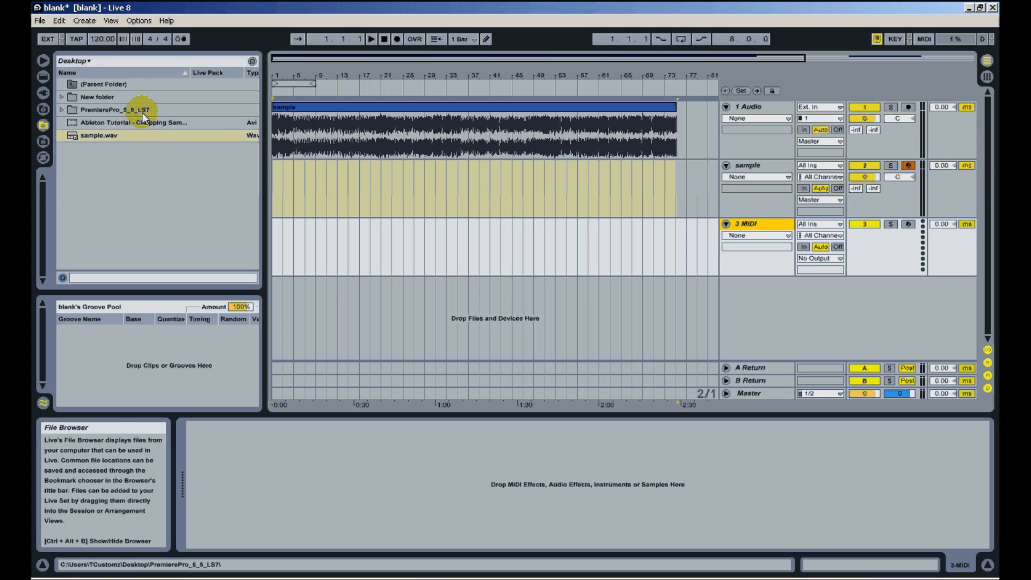
click(44, 81)
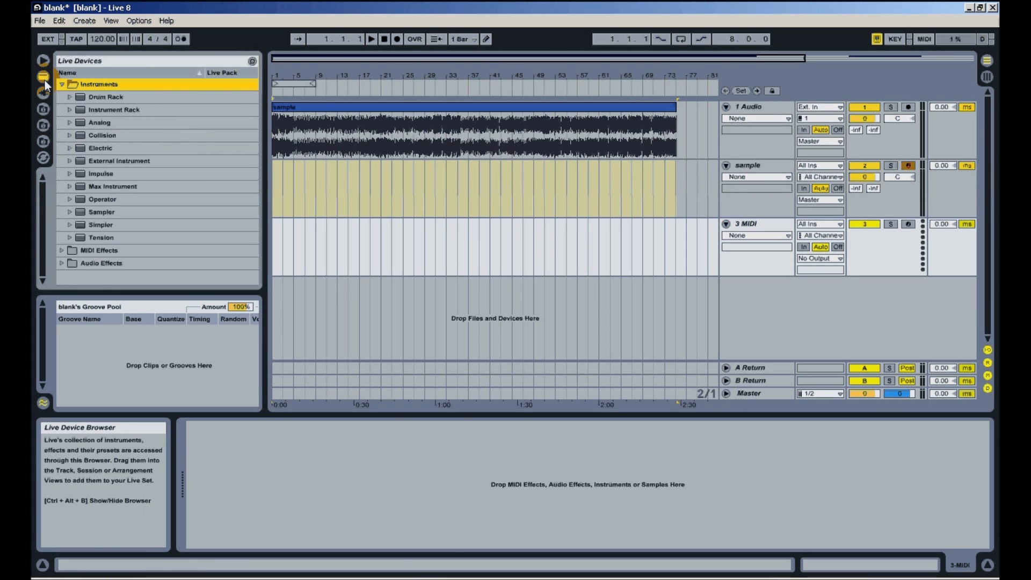
click(107, 99)
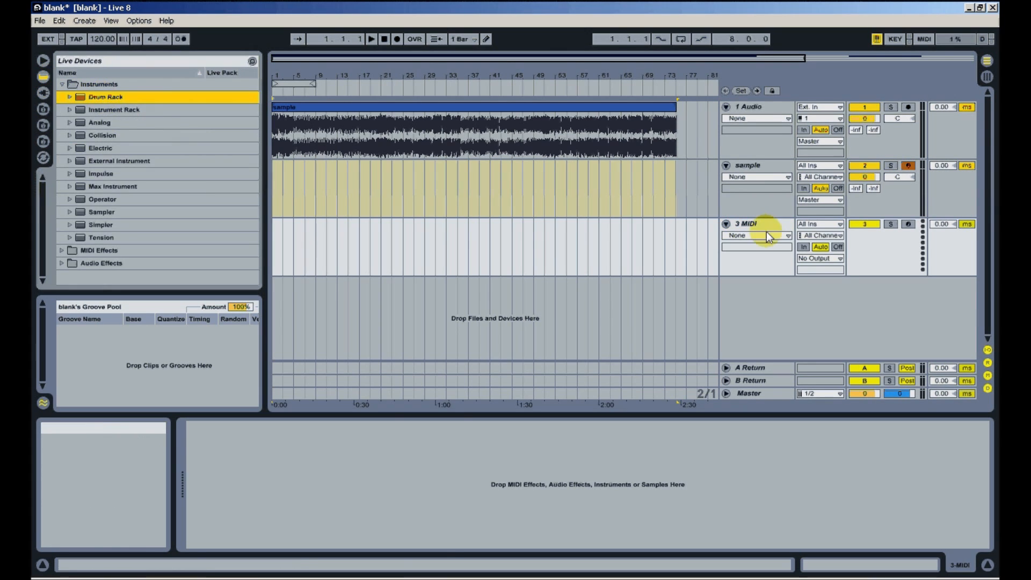
drag(766, 231, 765, 228)
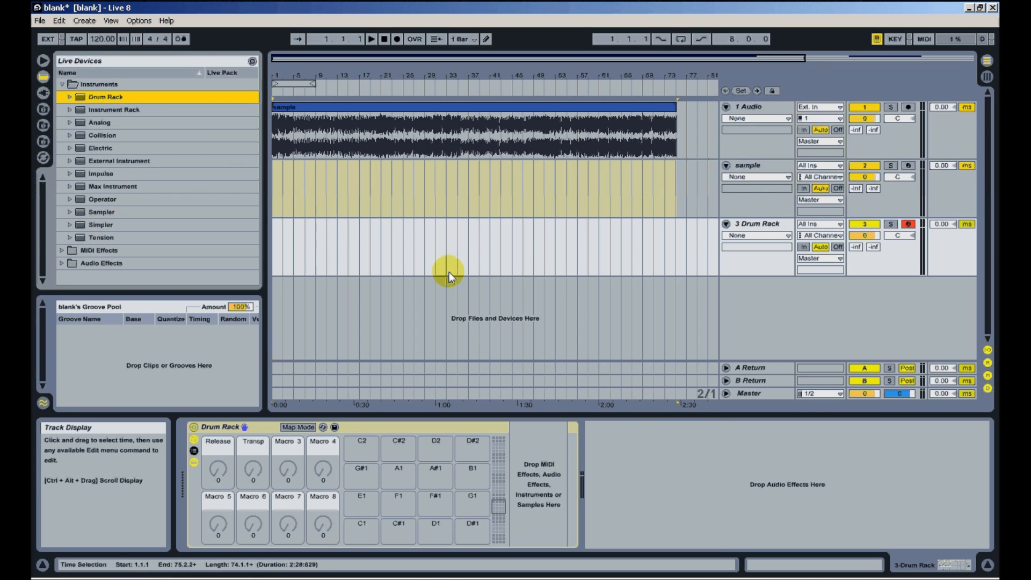
Step: Examine the Sample, Pitch/Osc and Filter/Global settings of the Slice 1 Sampler on the sample track
click(768, 167)
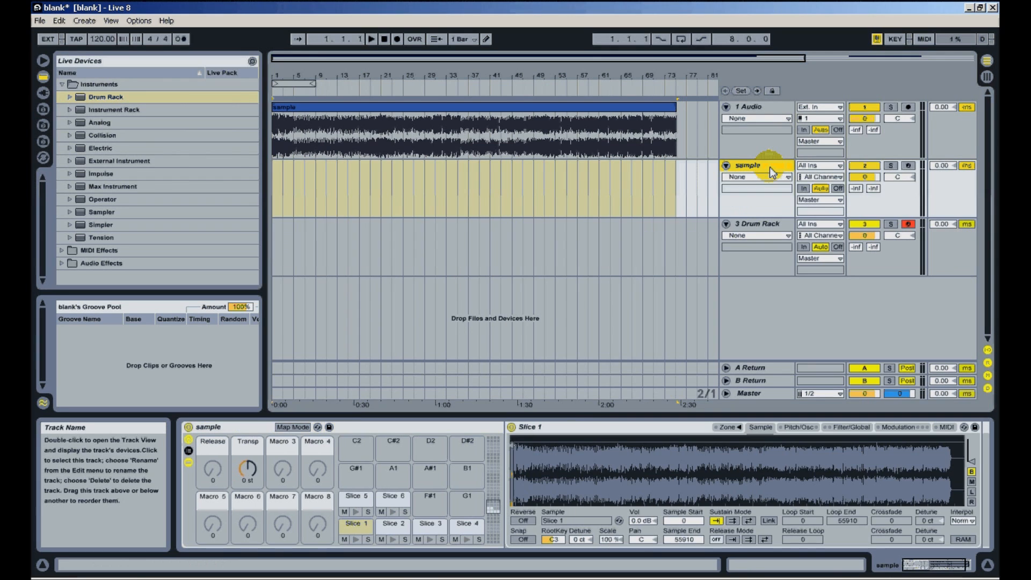
click(790, 430)
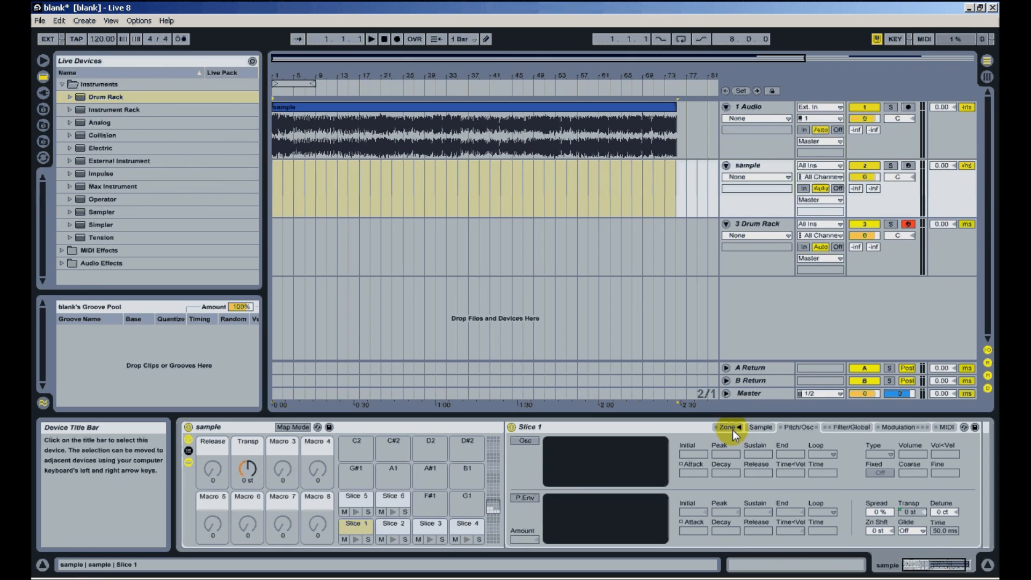
click(758, 428)
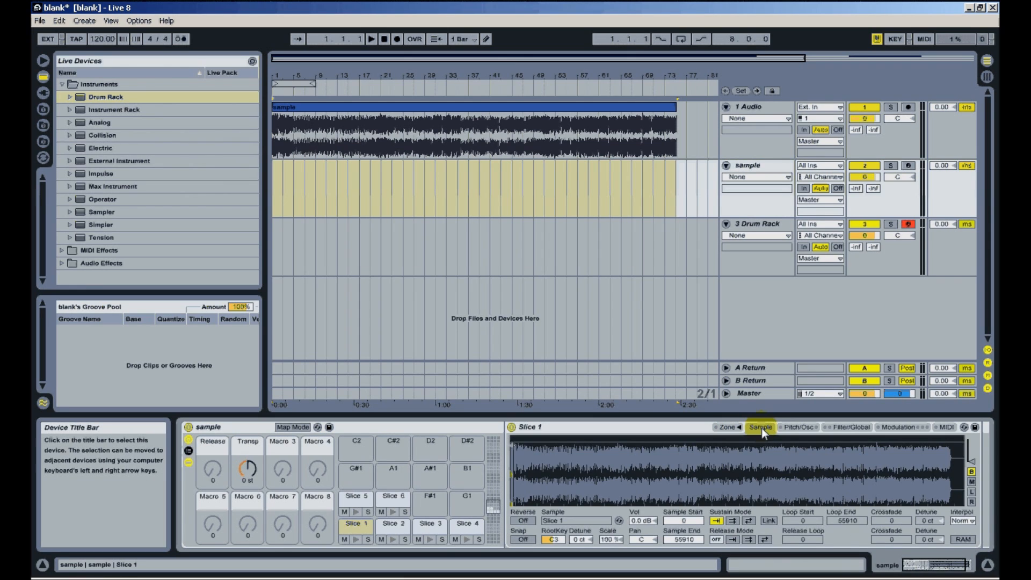
click(799, 428)
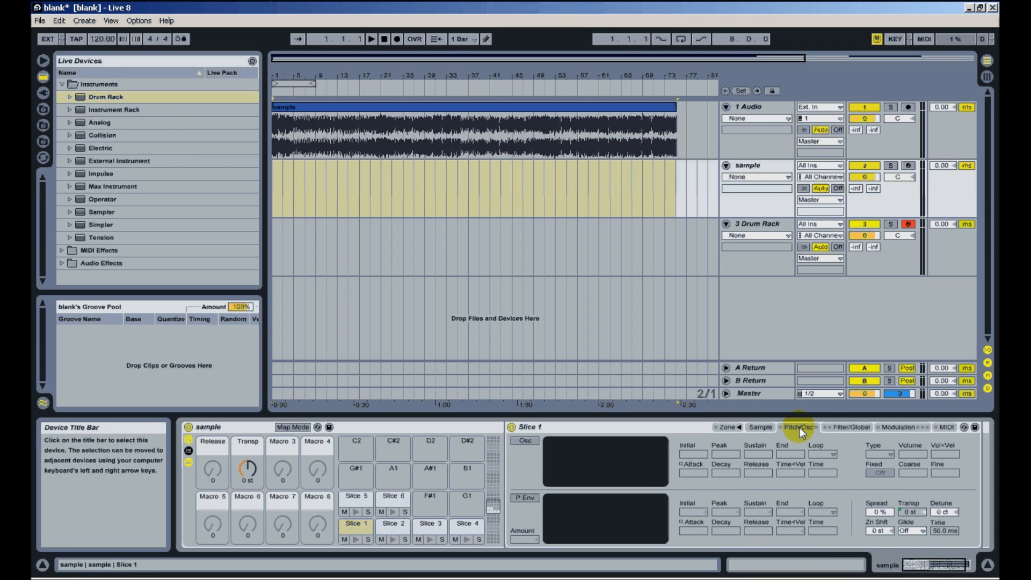
click(841, 428)
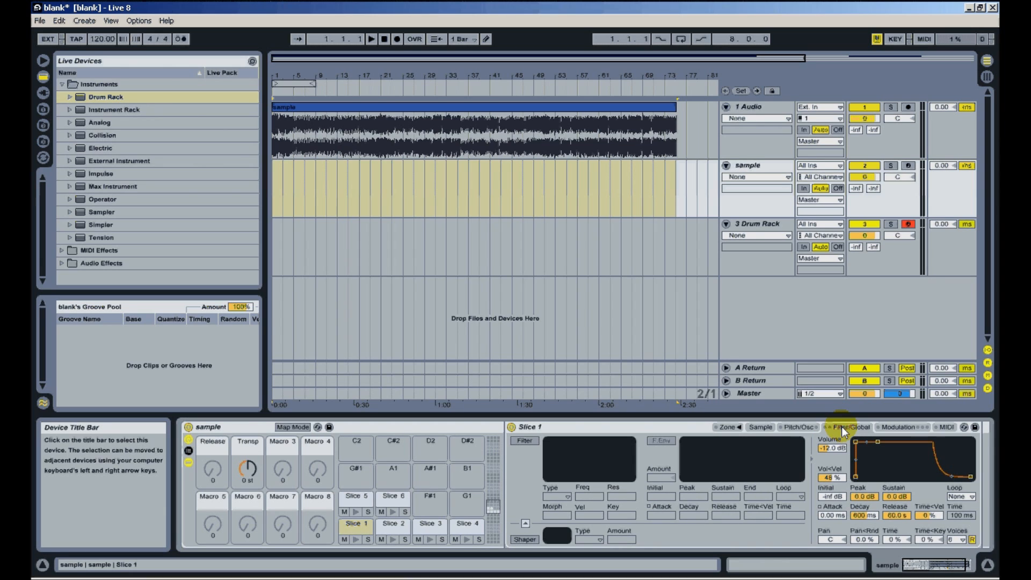
click(806, 428)
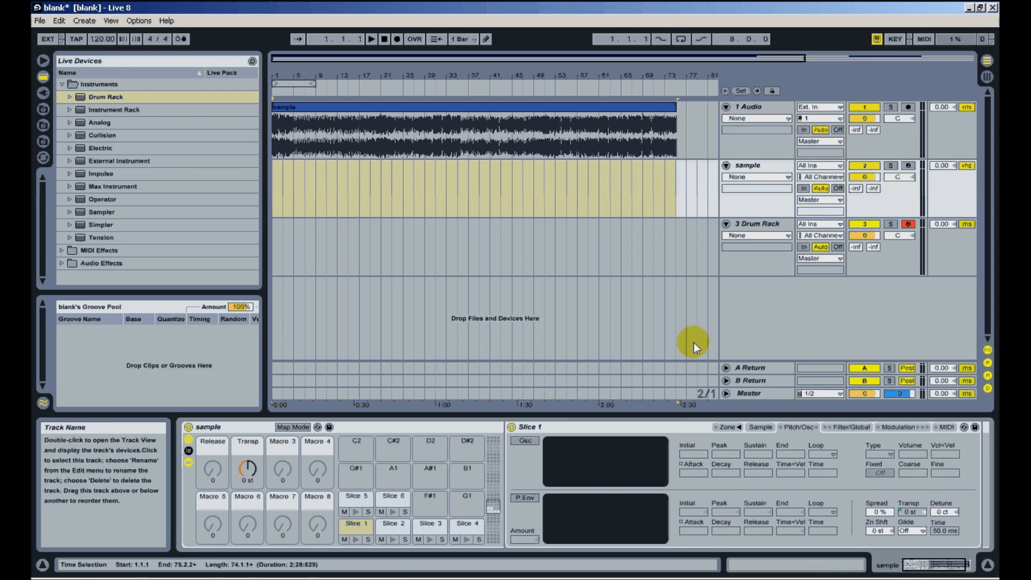
Step: Add a Sampler instrument to the C1 pad of the new Drum Rack on track 3
click(85, 210)
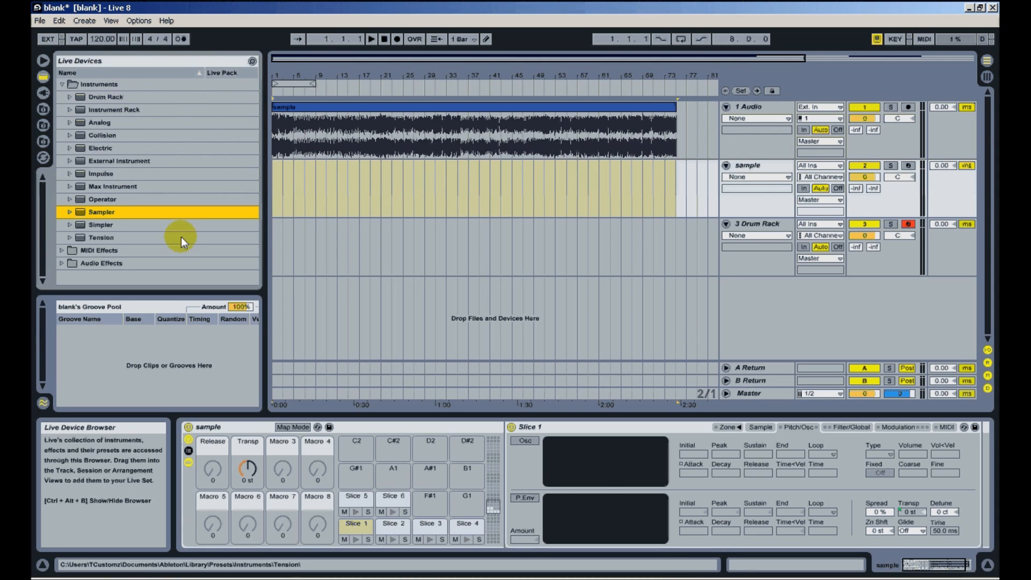
click(763, 224)
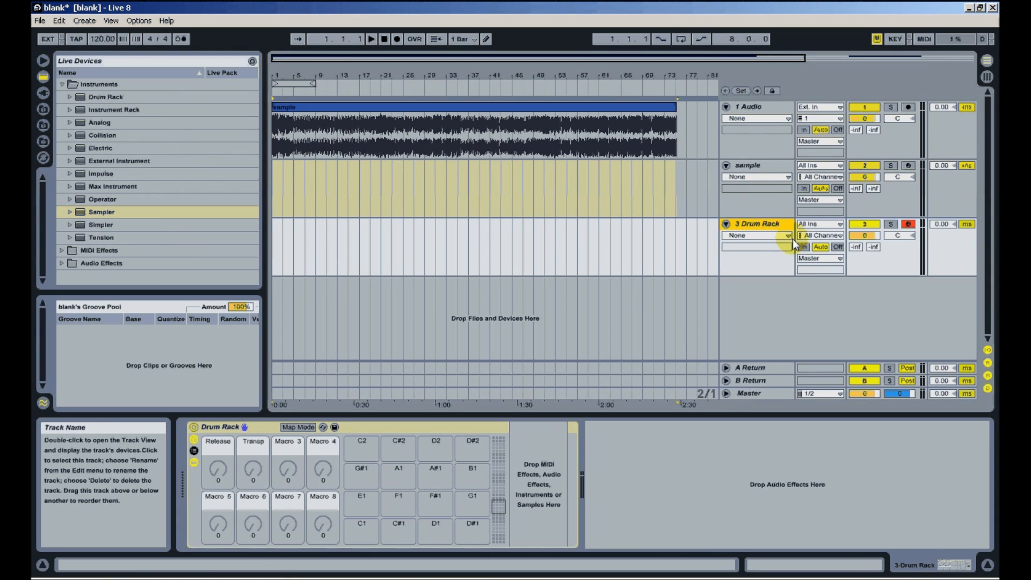
click(102, 211)
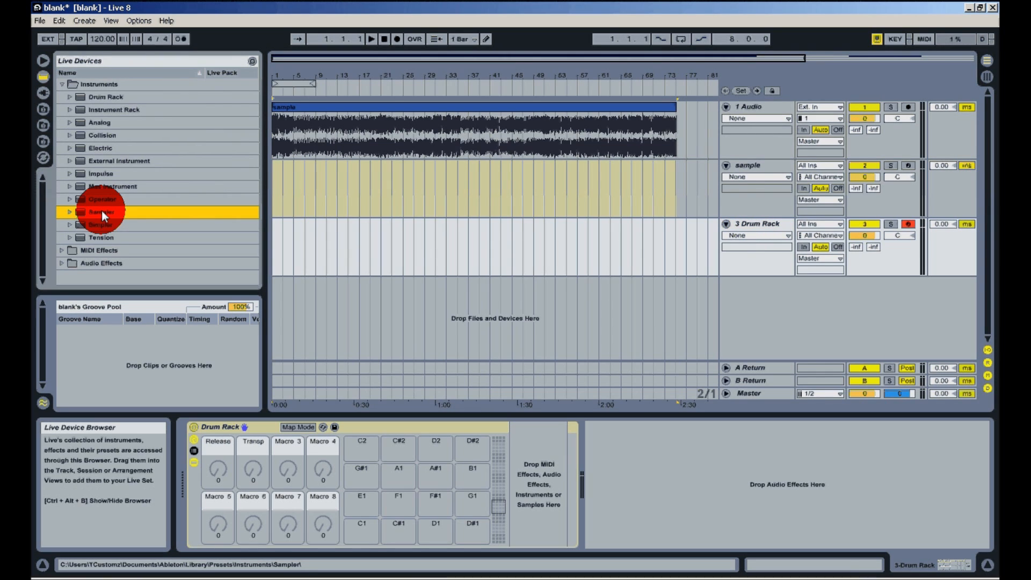
mouse_move(102, 210)
mouse_down()
mouse_move(208, 300)
mouse_move(356, 526)
mouse_up()
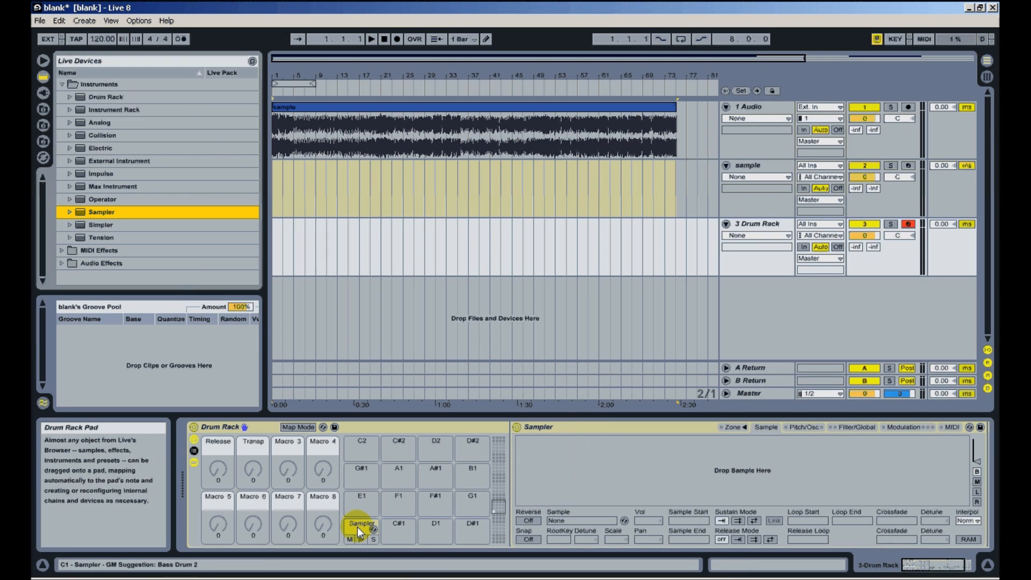
click(357, 527)
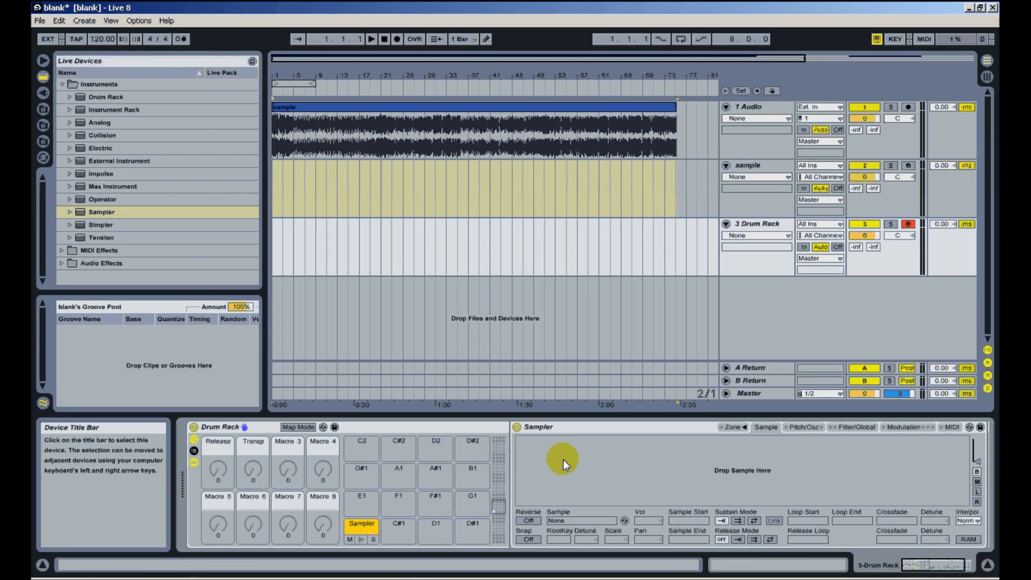
Step: Set the release of the Sampler's volume envelope to 60.0 s in its Filter/Global settings
click(799, 429)
click(854, 427)
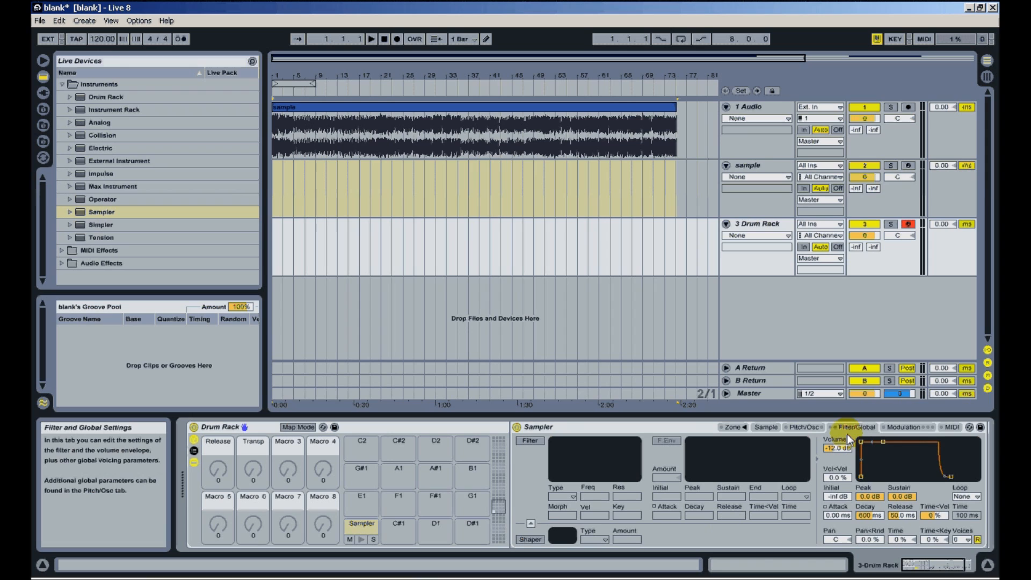
click(909, 516)
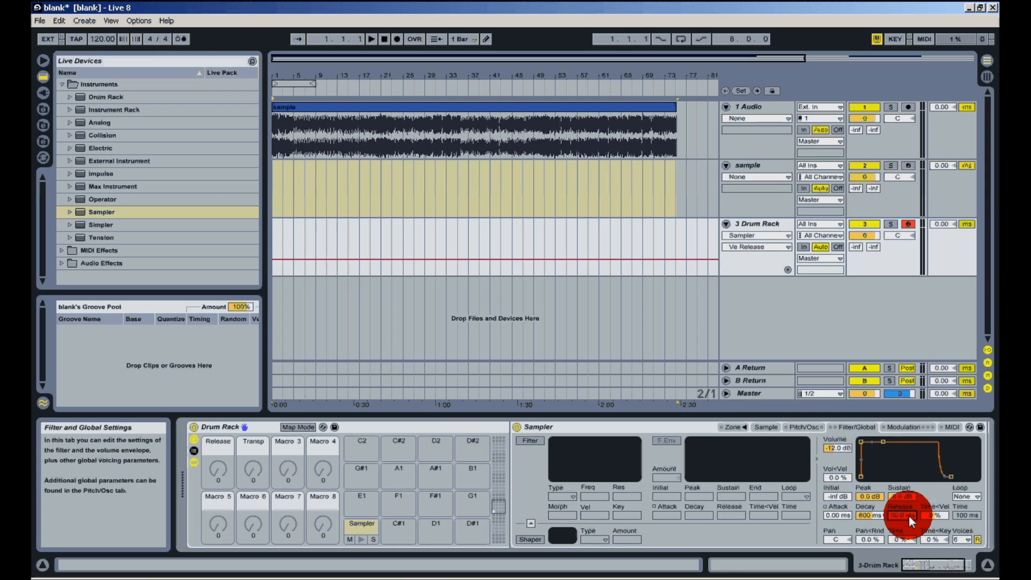
drag(908, 515, 910, 517)
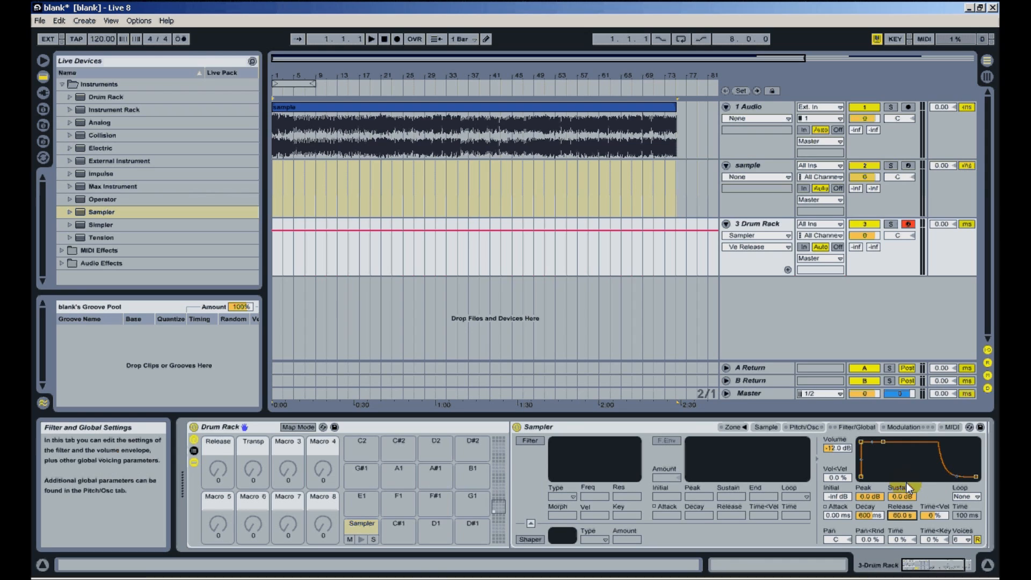
drag(912, 517, 901, 514)
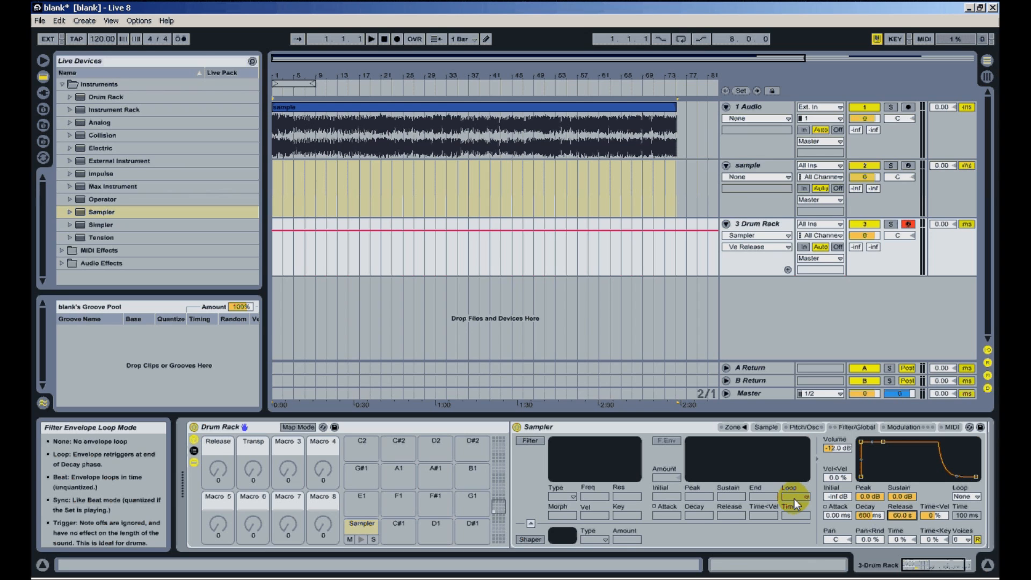
Step: Show the Drum Rack's chain list together with its input/output columns for receive, play and choke
click(195, 462)
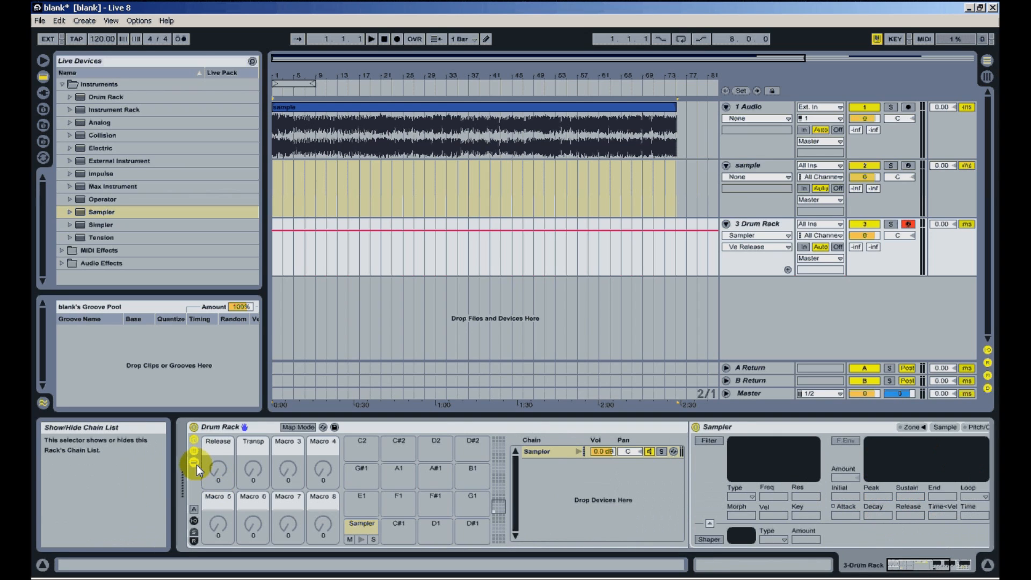
click(194, 521)
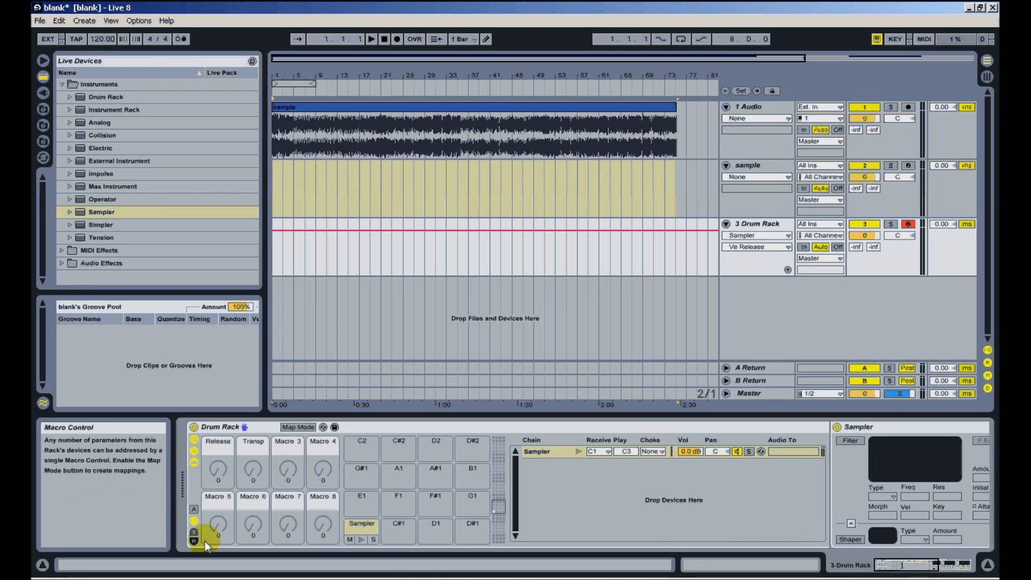
click(195, 520)
click(193, 450)
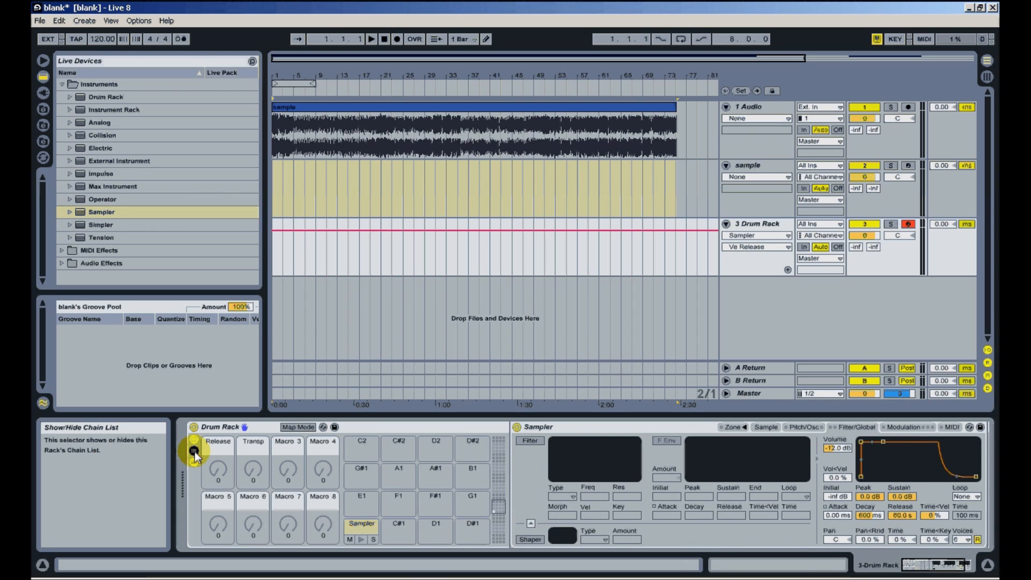
click(194, 451)
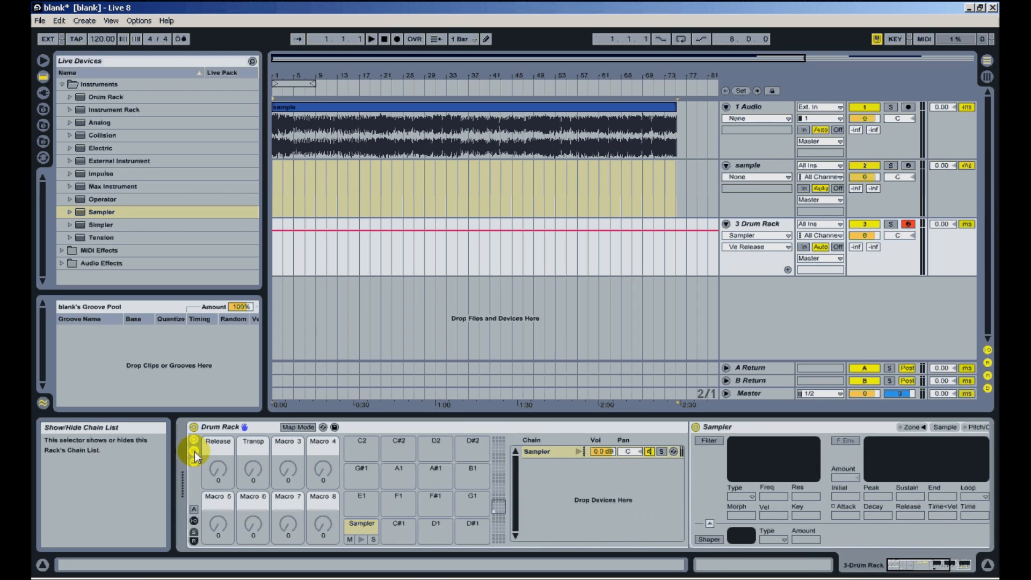
click(193, 520)
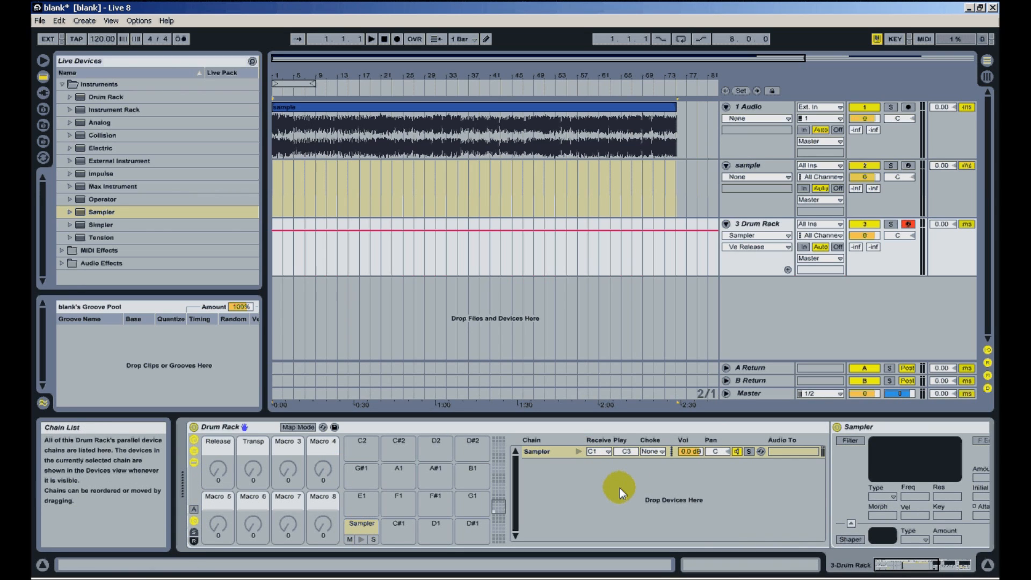
Step: Assign the Sampler chain in the Drum Rack to choke group 1
click(660, 452)
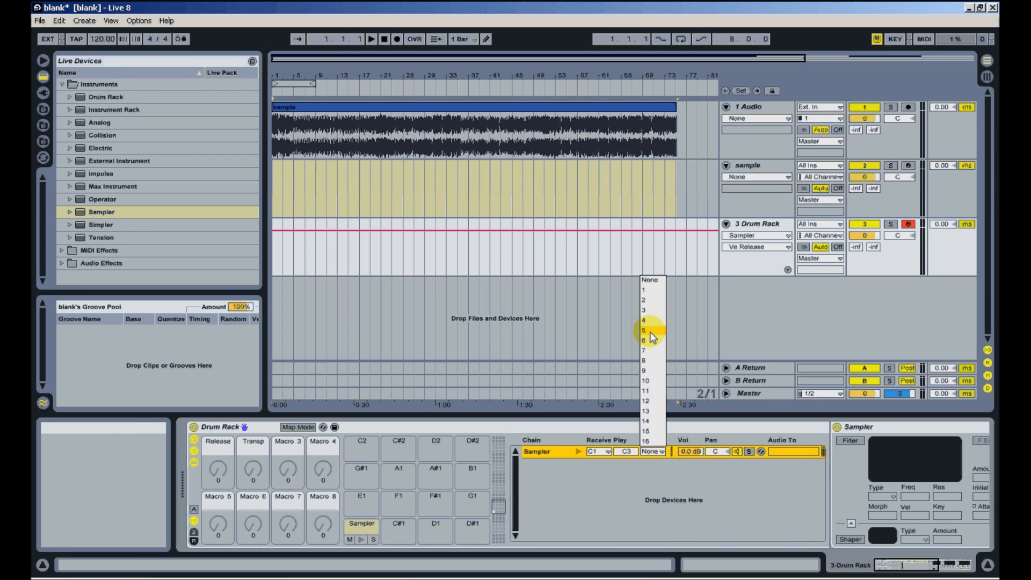
click(653, 291)
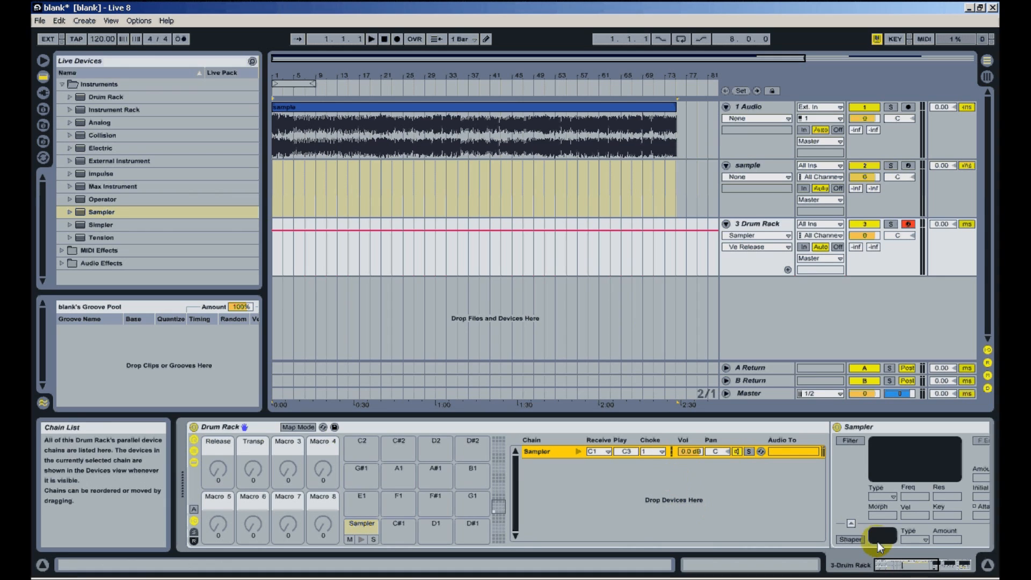
drag(912, 569, 922, 571)
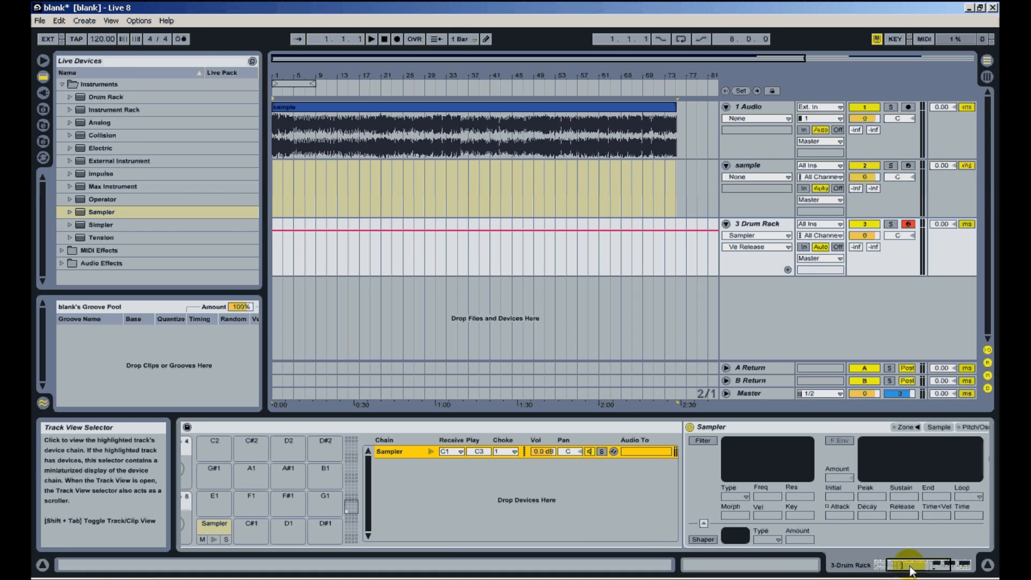
drag(911, 570, 932, 572)
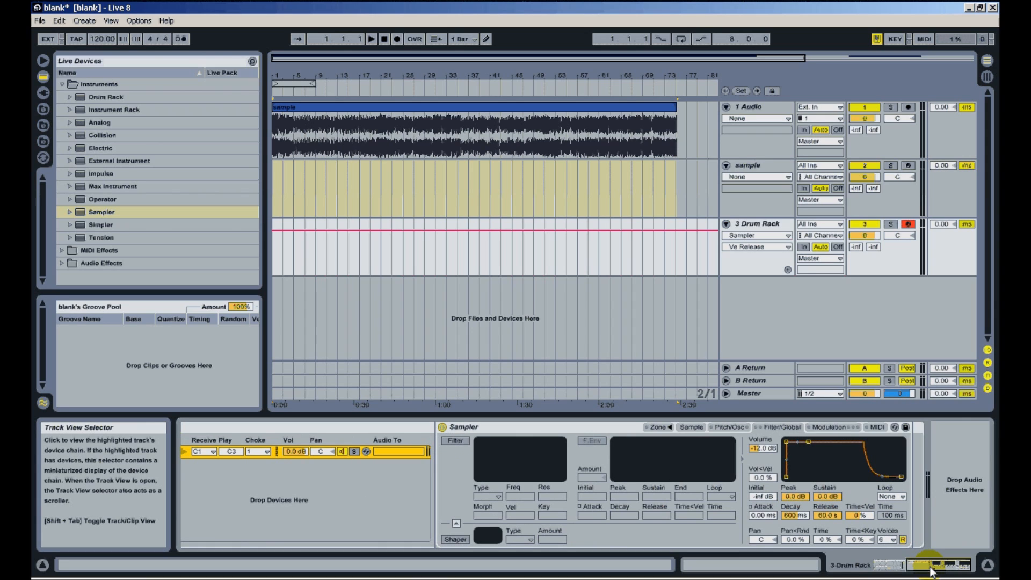
Step: Save the Drum Rack on track 3 as a preset named temp slice 02
drag(931, 571, 886, 573)
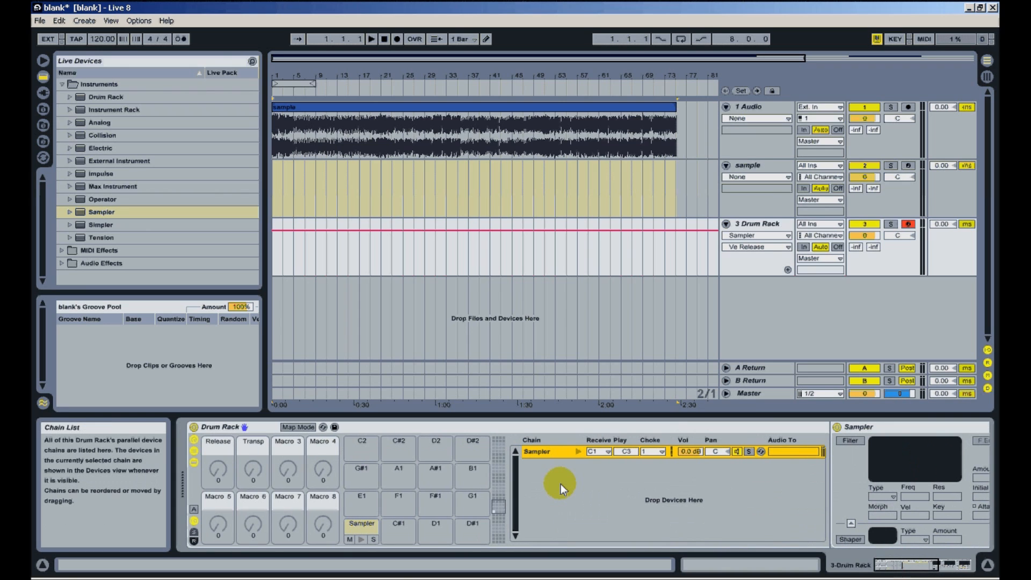
click(334, 427)
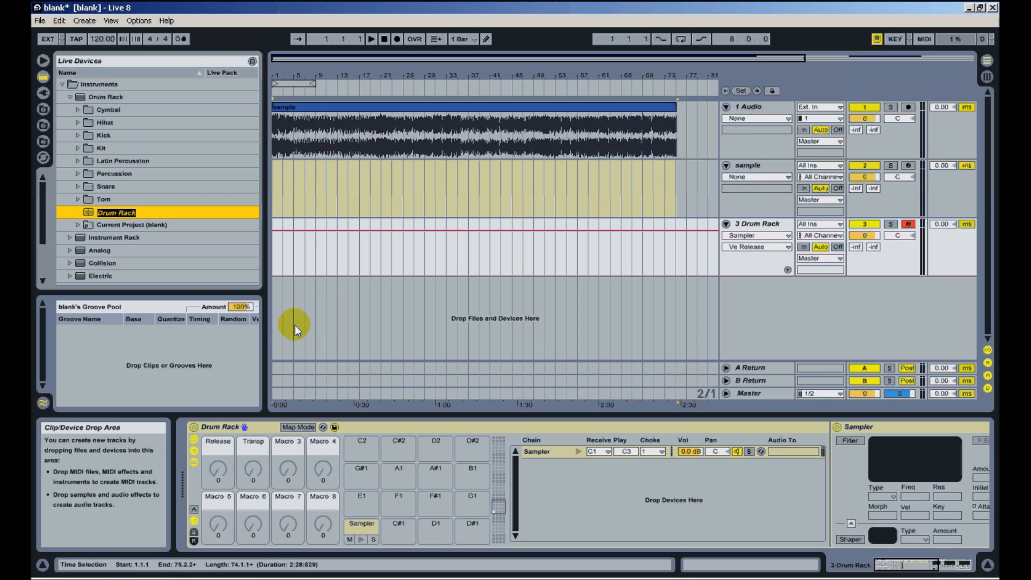
key(BackSpace)
text(temp slice 02)
key(Return)
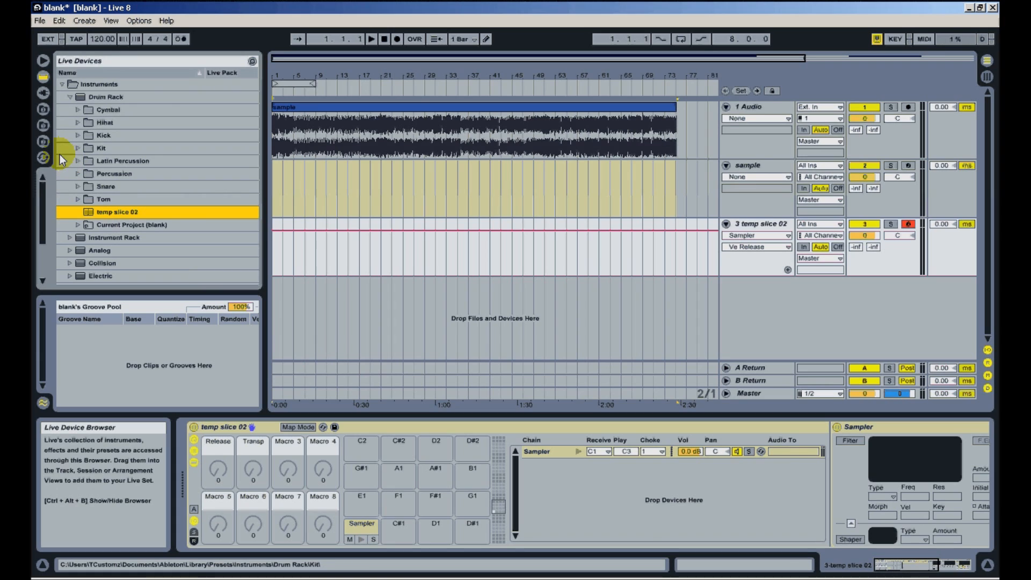
Step: Locate the Slicing folder under Defaults in the Library and look through its presets
click(44, 110)
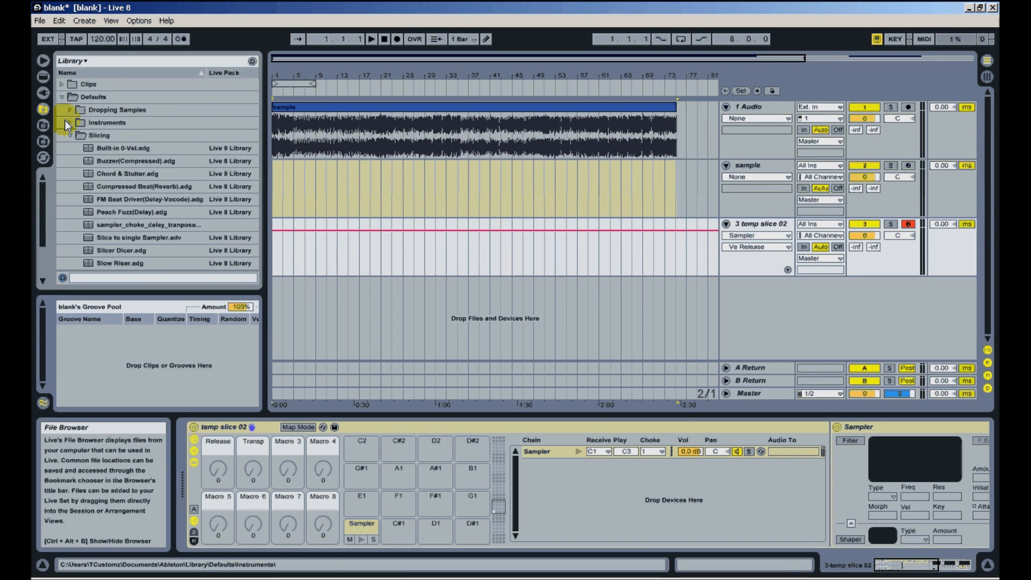
click(94, 98)
click(102, 135)
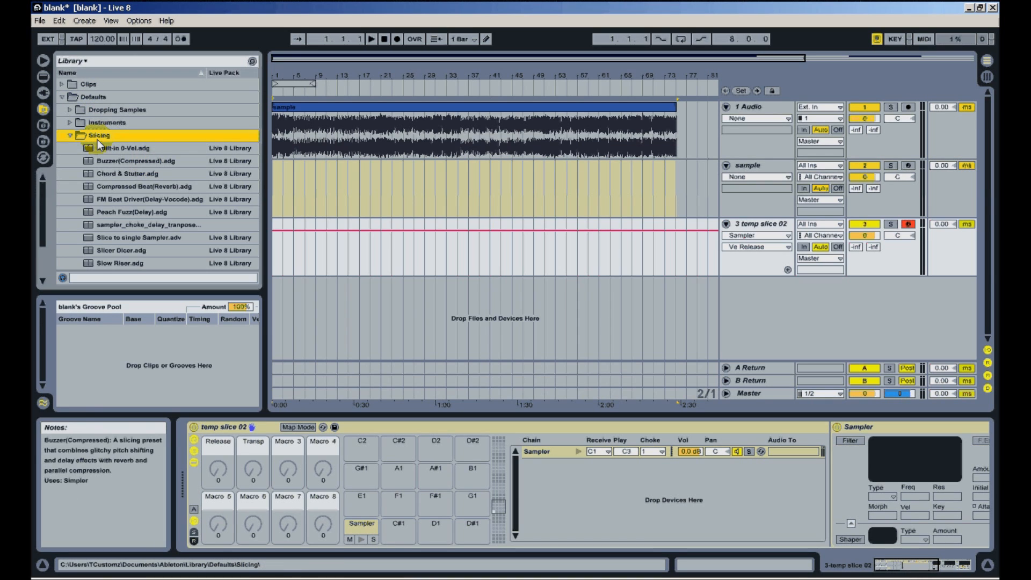
scroll(101, 149, down, 1)
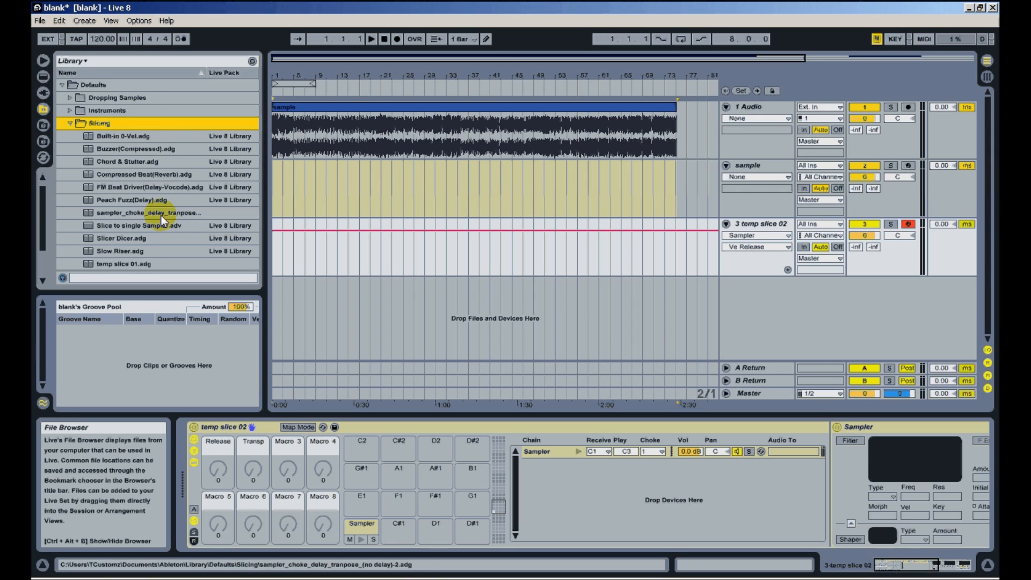
click(161, 214)
click(138, 263)
scroll(145, 263, up, 1)
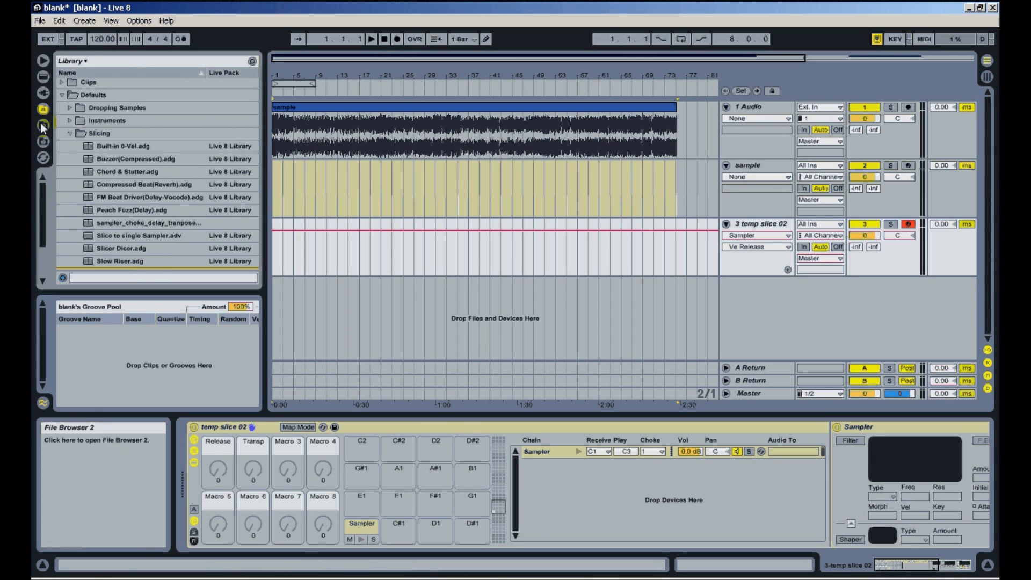
Step: Copy the temp slice 02 preset from the Drum Rack presets into the Library's Defaults Slicing folder
click(43, 78)
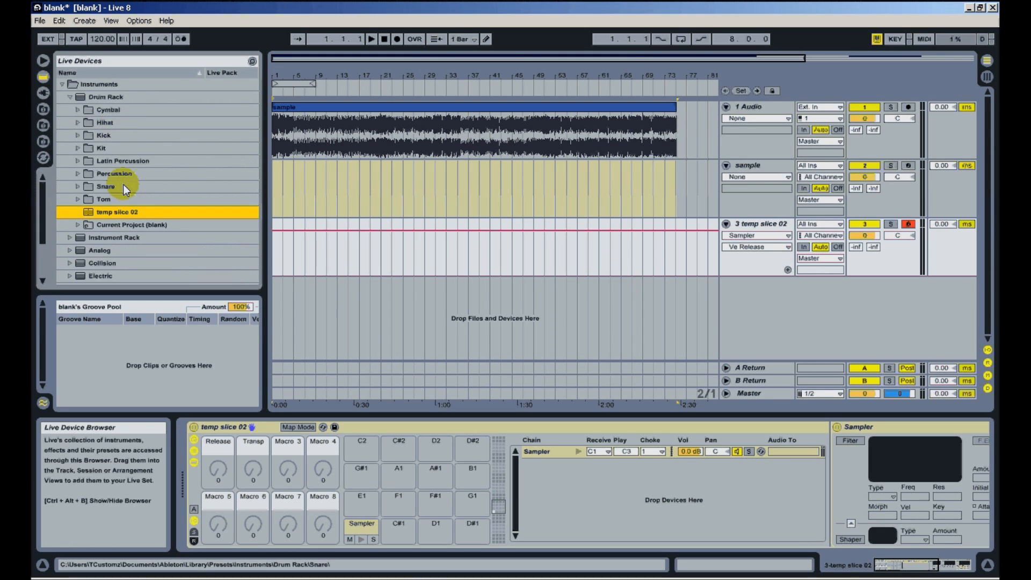
click(119, 211)
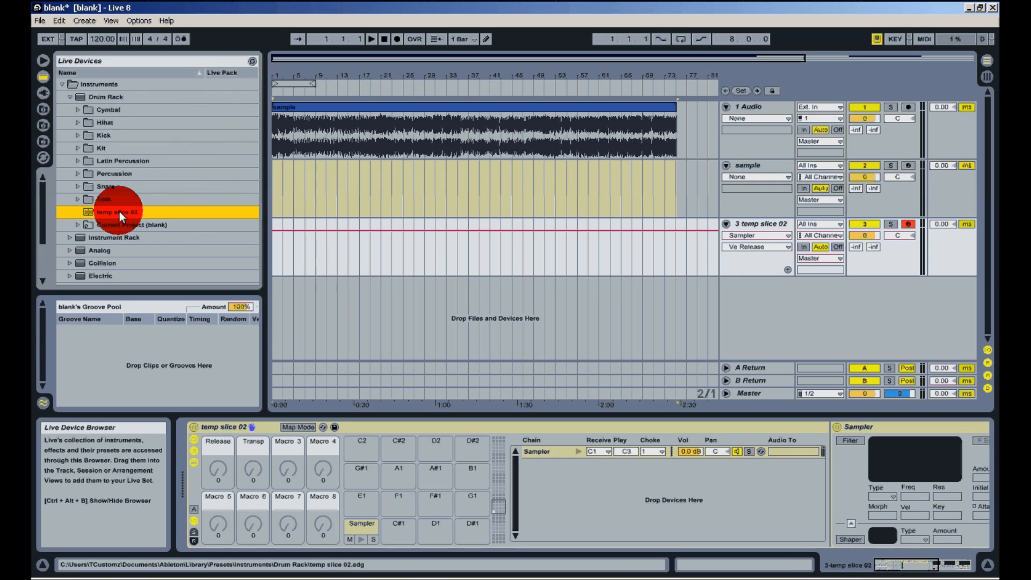
click(49, 108)
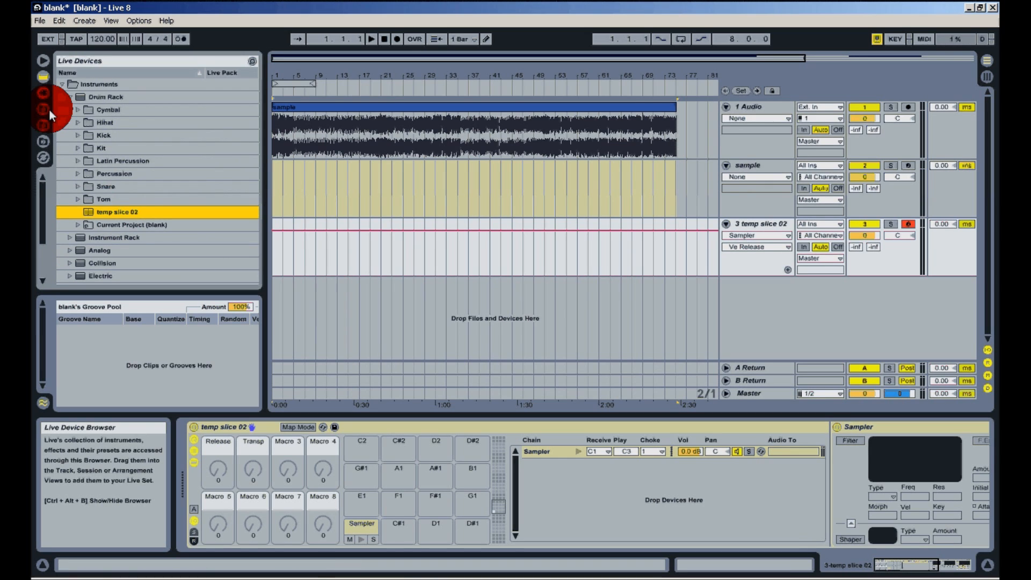
click(99, 134)
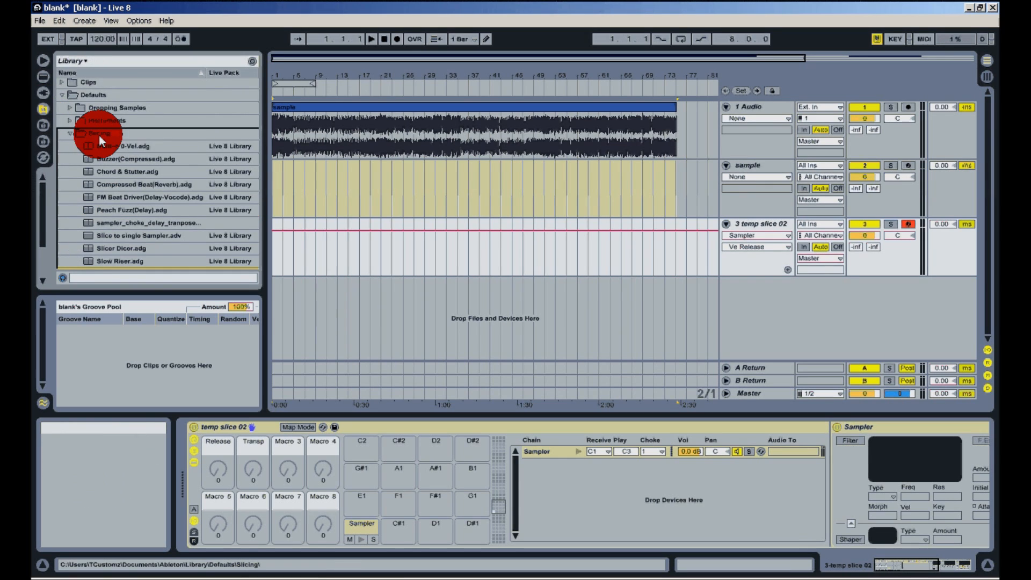
drag(99, 134, 99, 133)
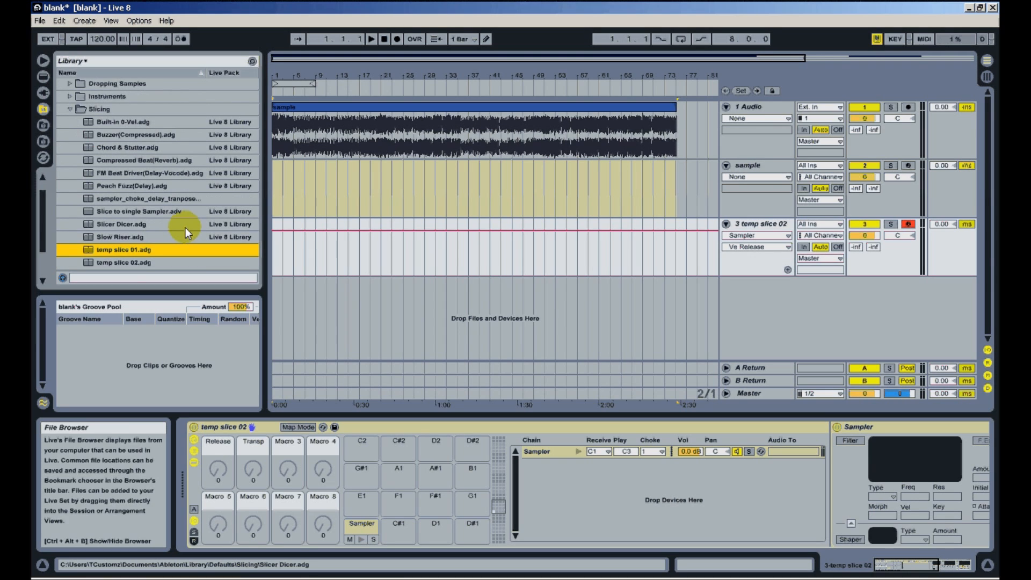
click(130, 264)
scroll(130, 263, down, 1)
click(130, 238)
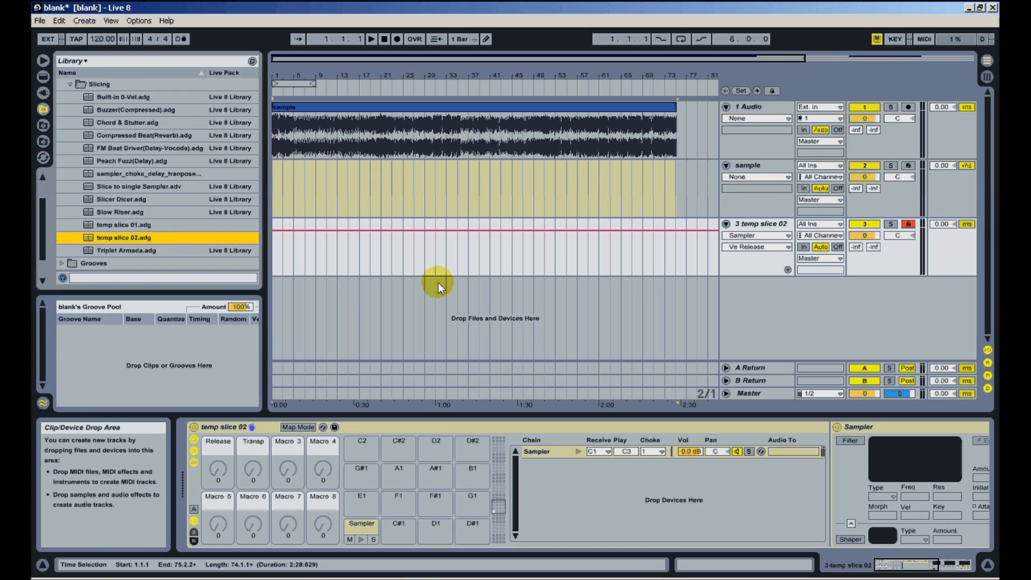
Step: Open the sample clip on the 1 Audio track to show its waveform with the warp markers
click(758, 224)
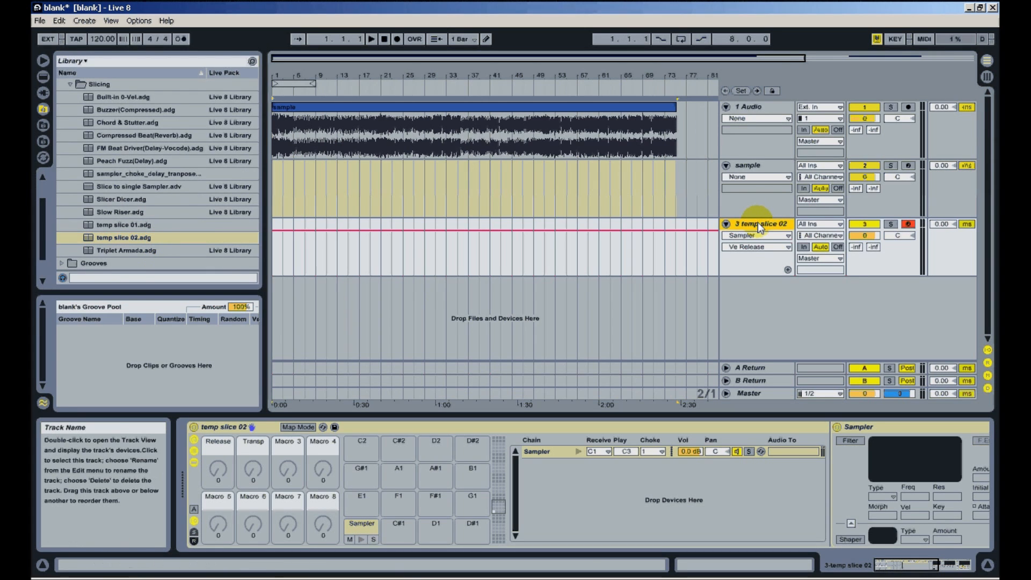
click(674, 151)
double_click(536, 106)
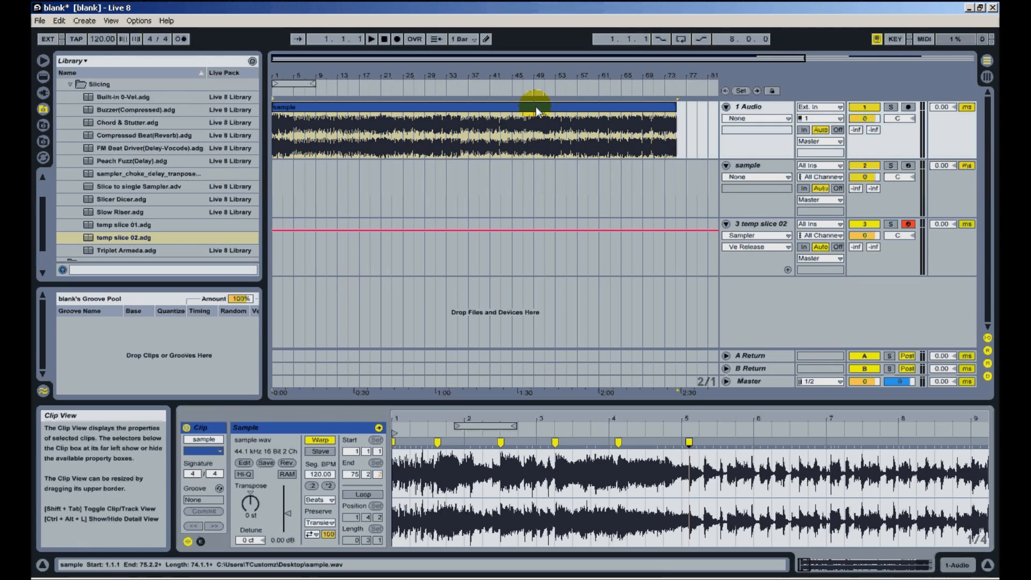
drag(804, 564, 809, 567)
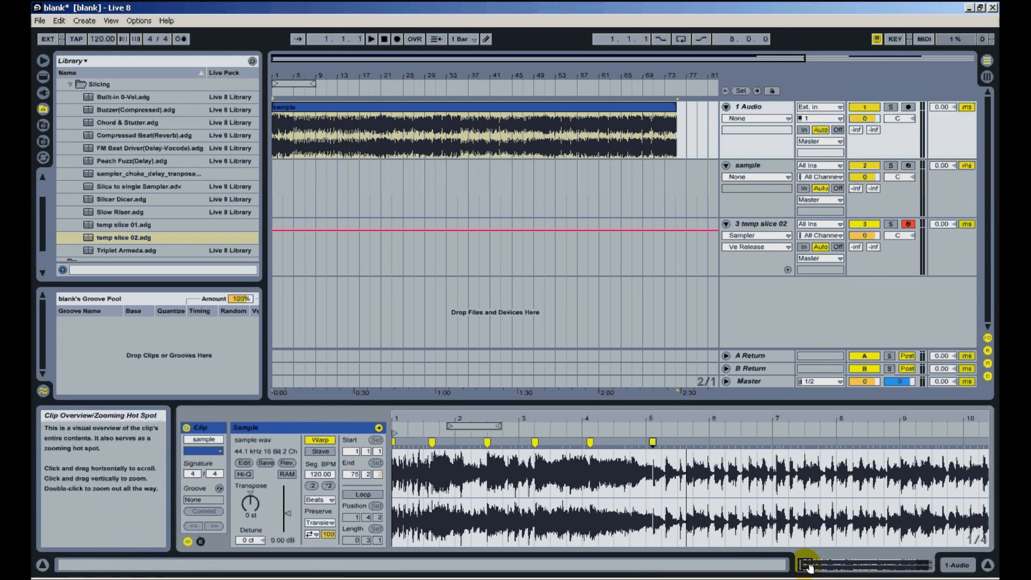
Step: Slice the sample clip to a new MIDI track, one slice per warp marker, with the temp slice 02 slicing preset
right_click(499, 107)
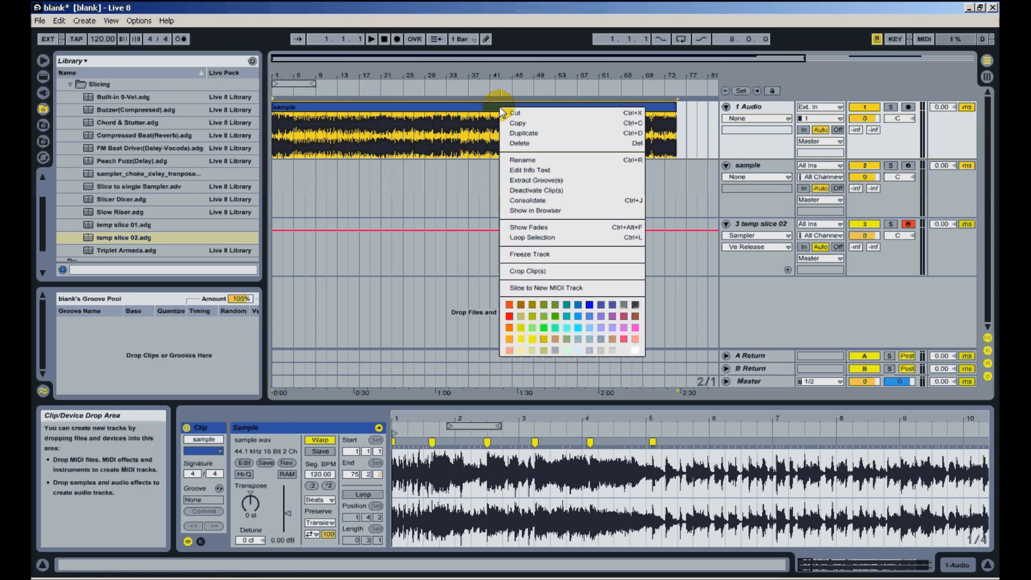
click(575, 287)
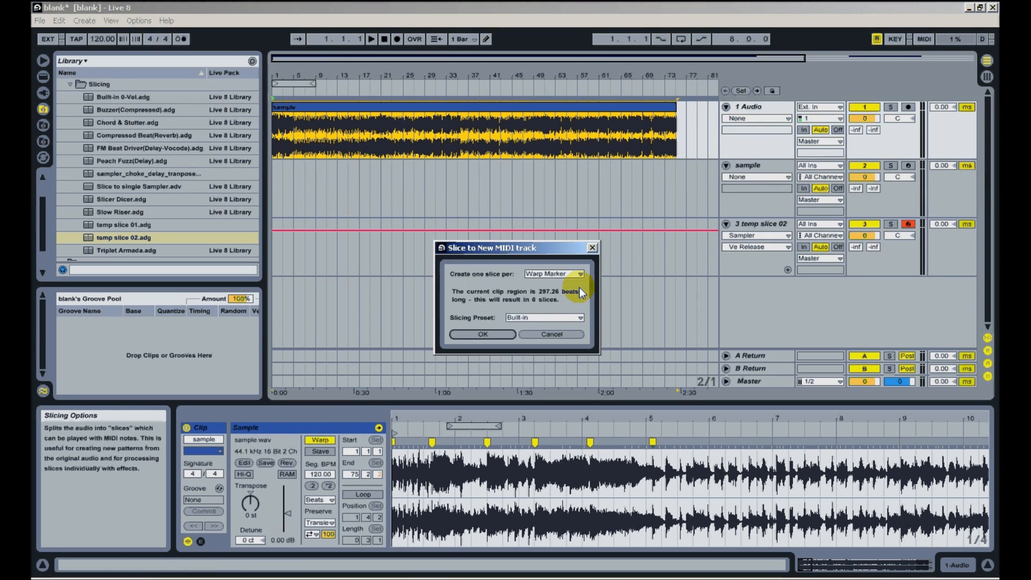
click(579, 319)
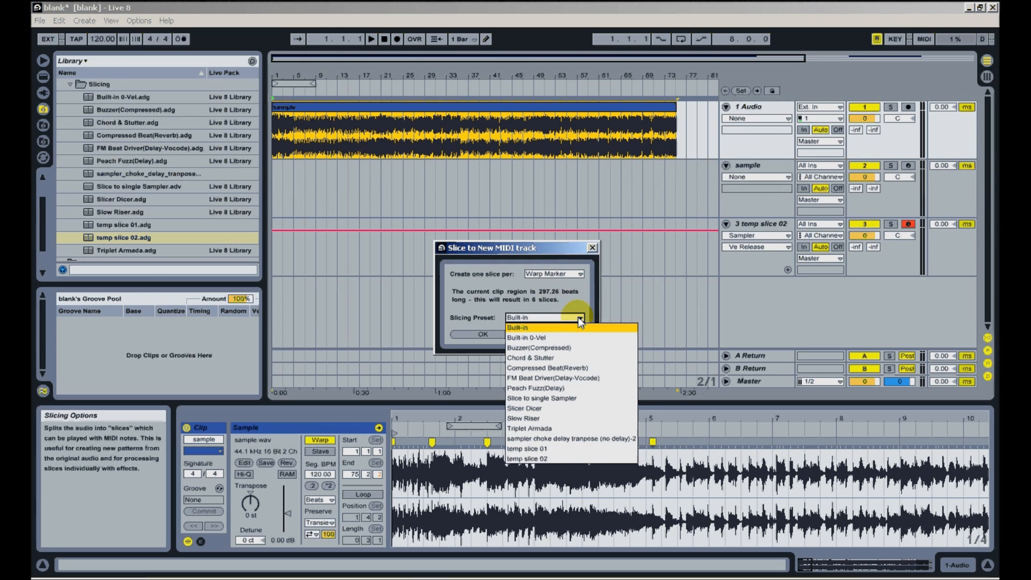
click(575, 457)
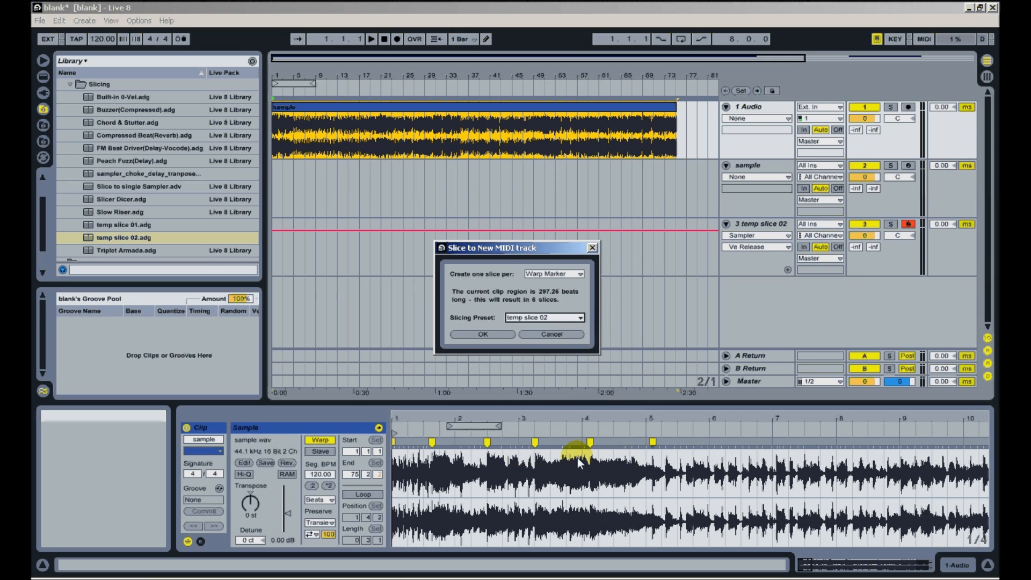
click(491, 336)
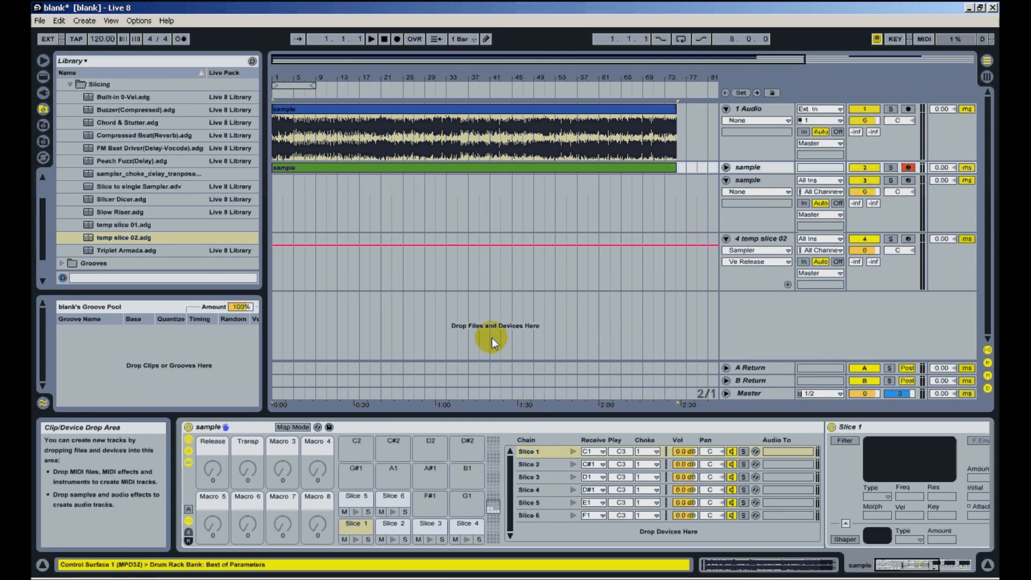
Step: Unfold and select the newly sliced sample track below 1 Audio
click(724, 168)
key(Delete)
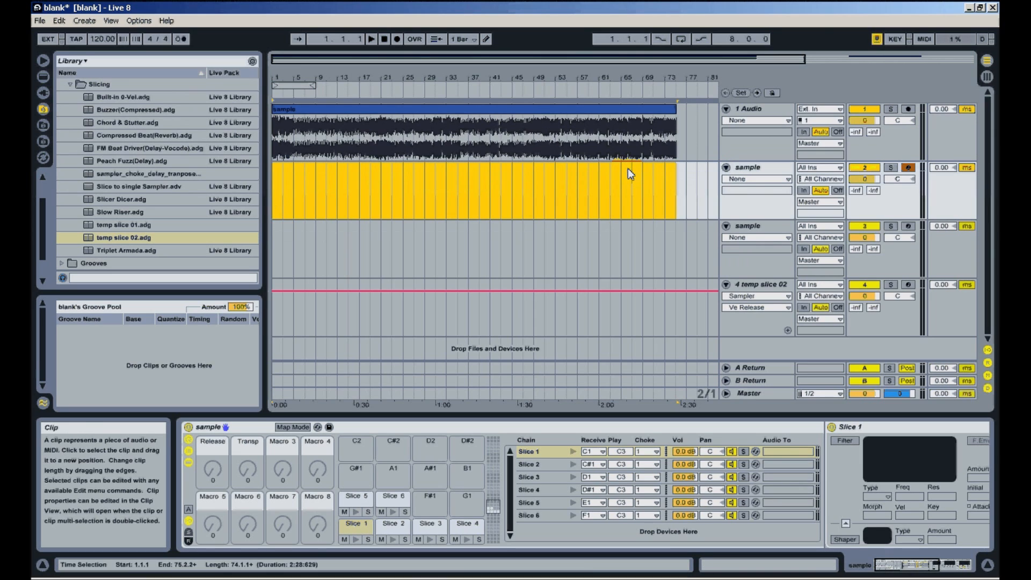
click(766, 170)
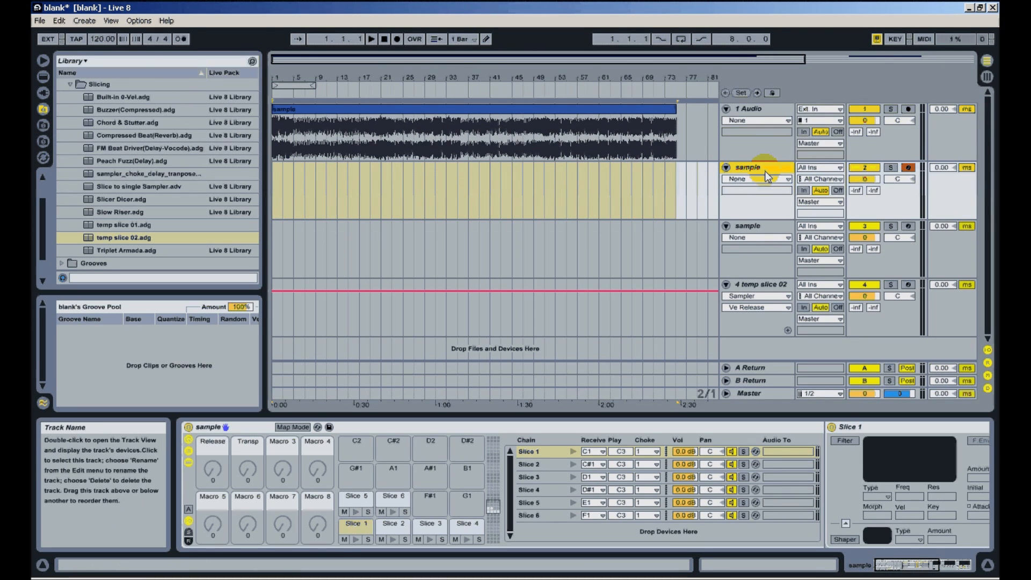
Step: Audition Slice 1 in the sliced Drum Rack and examine its Sampler's volume envelope and the slices' choke settings
click(358, 542)
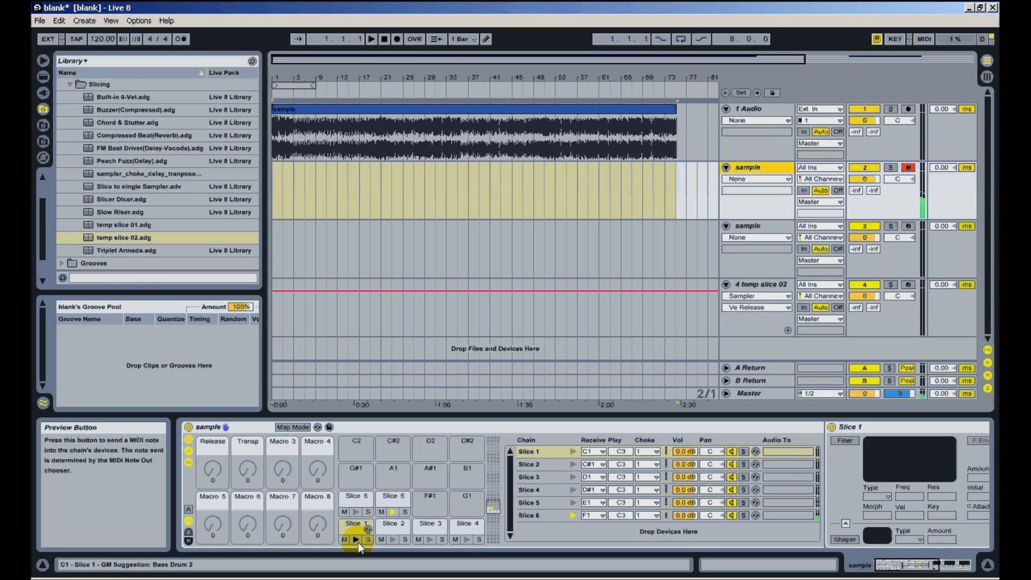
click(359, 542)
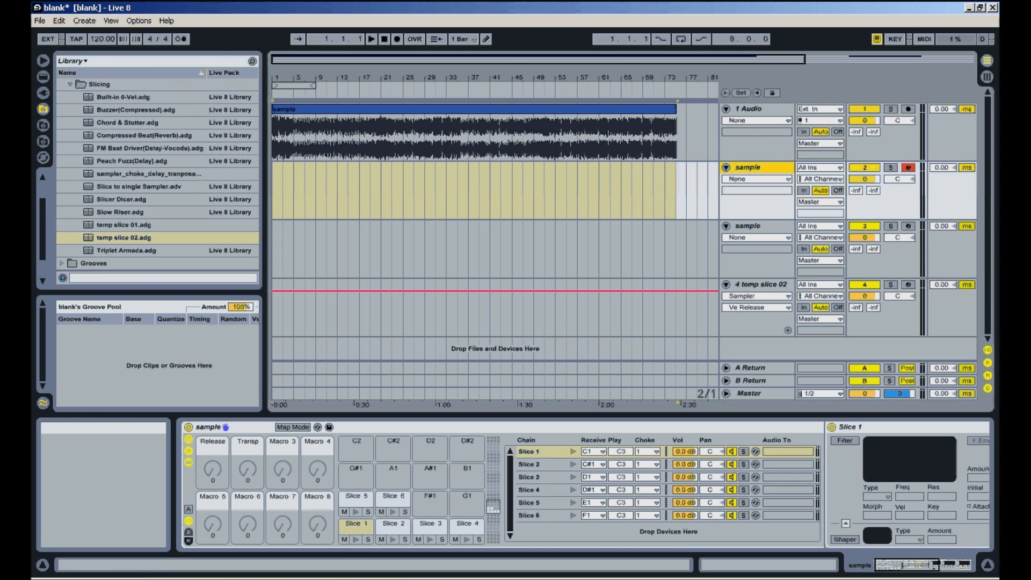
drag(922, 570, 948, 573)
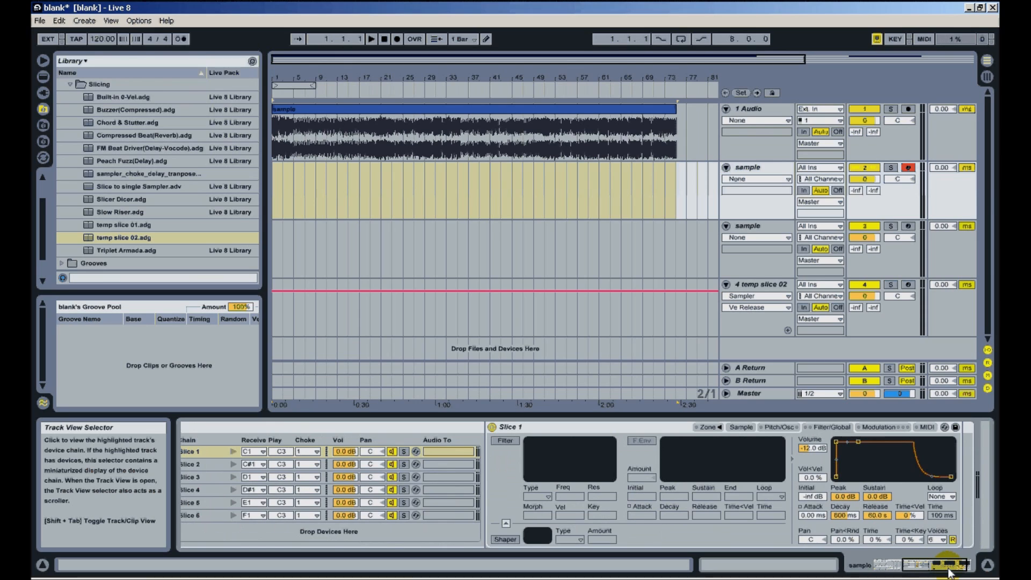